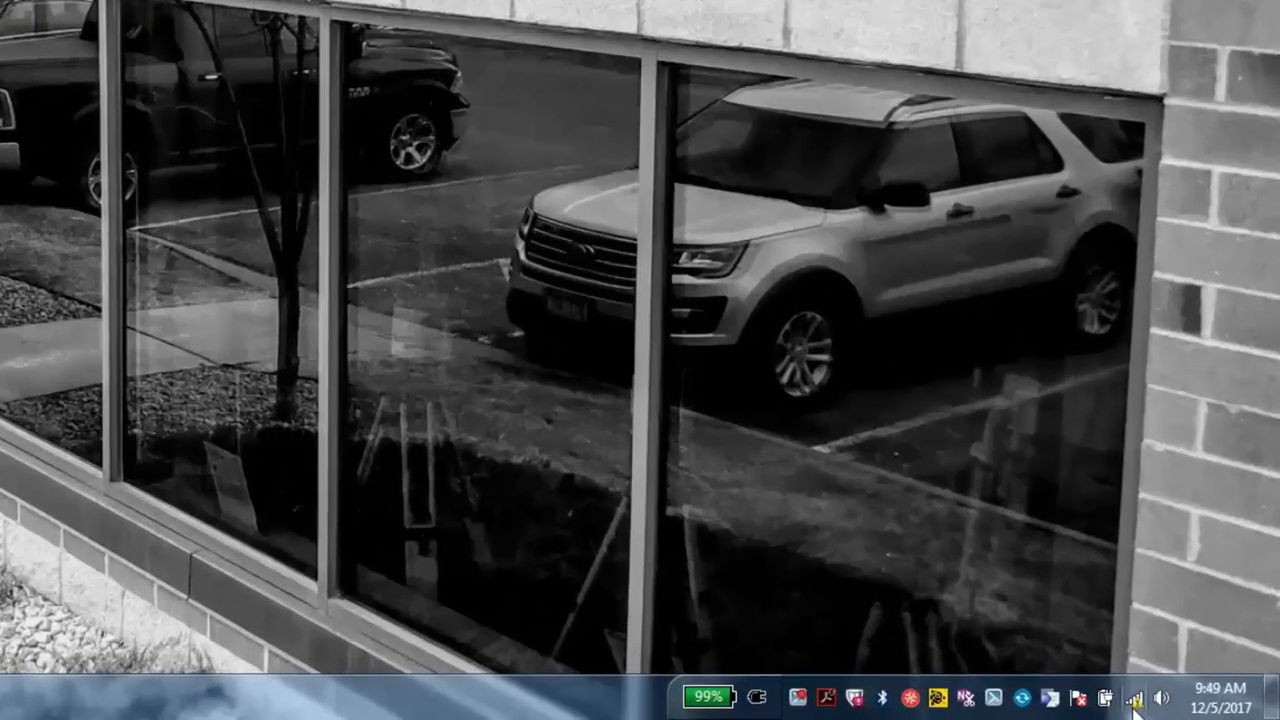
pyautogui.click(1135, 702)
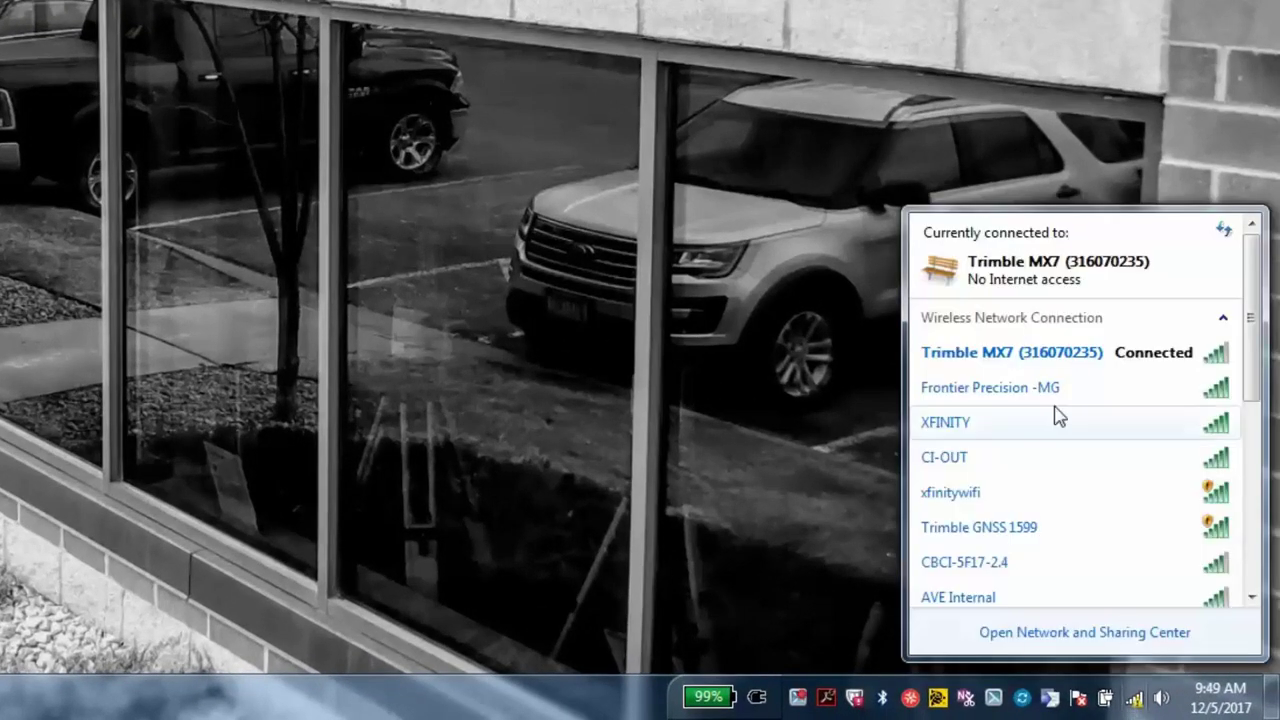
pyautogui.moveTo(975, 365)
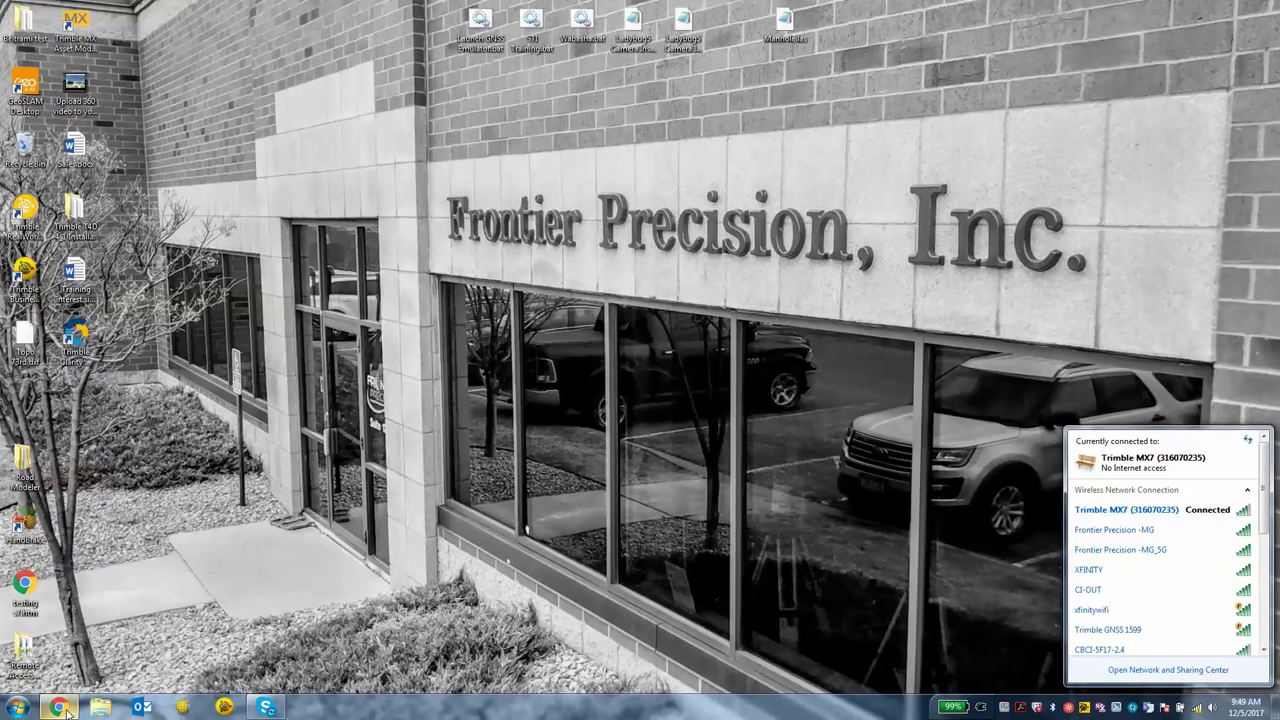
# Step: Open Chrome and load the MX7 web interface at 192.168.173.1
pyautogui.click(60, 708)
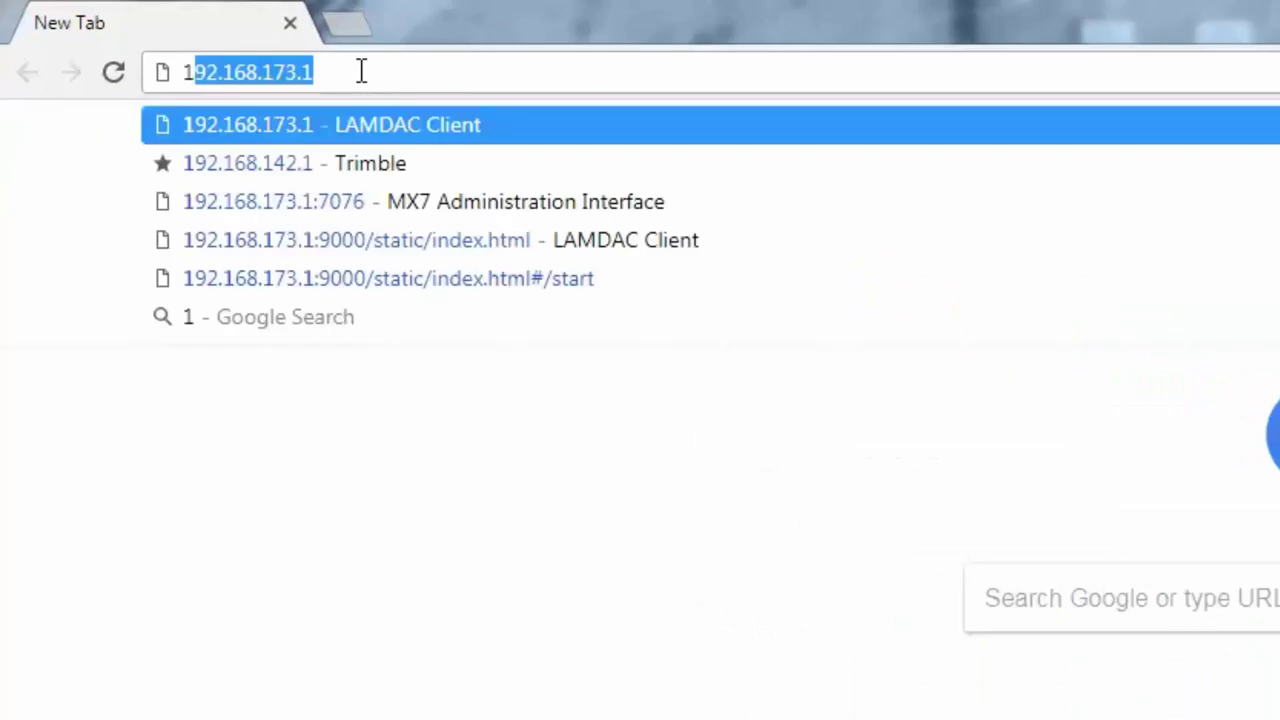
pyautogui.write('68')
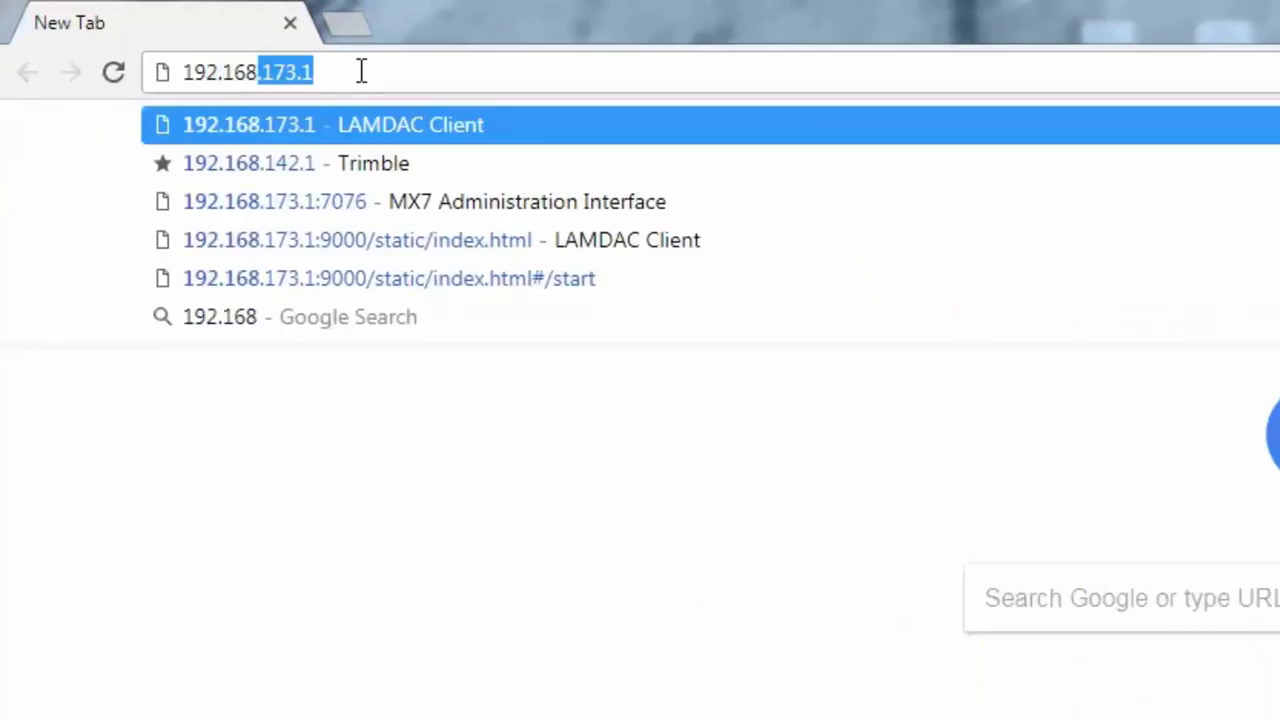
pyautogui.write('.173.1')
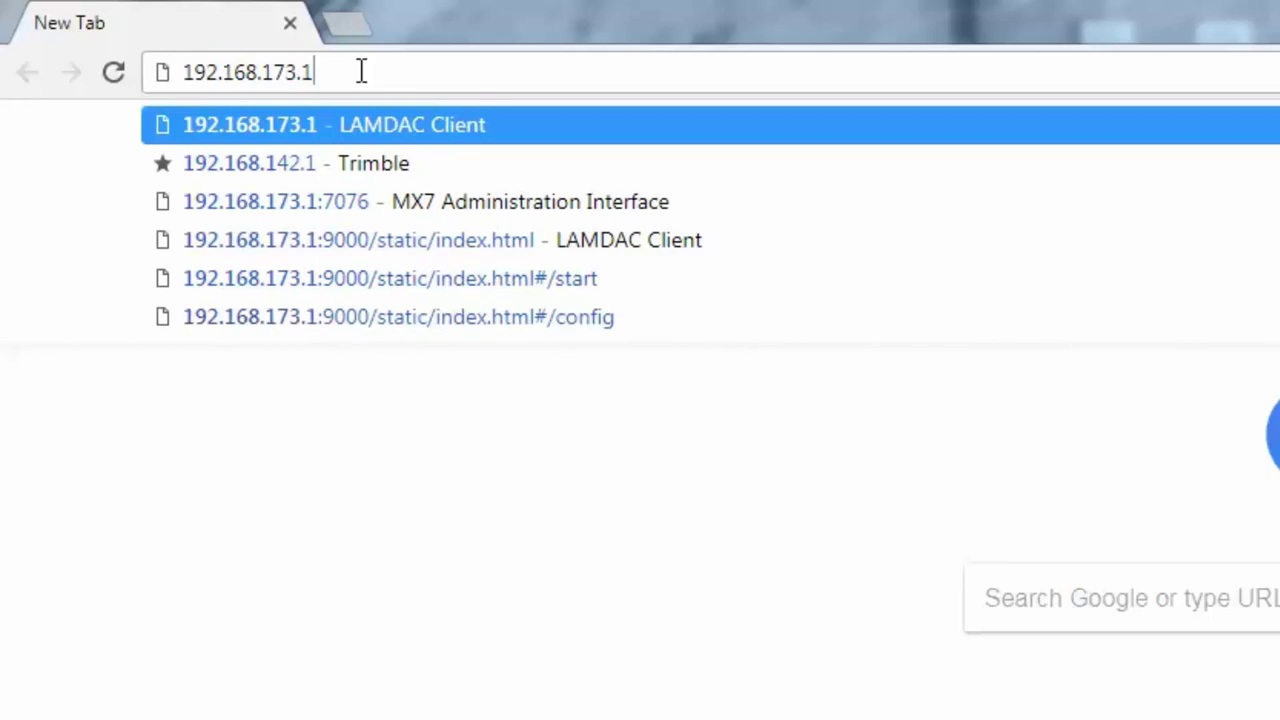
pyautogui.press('Return')
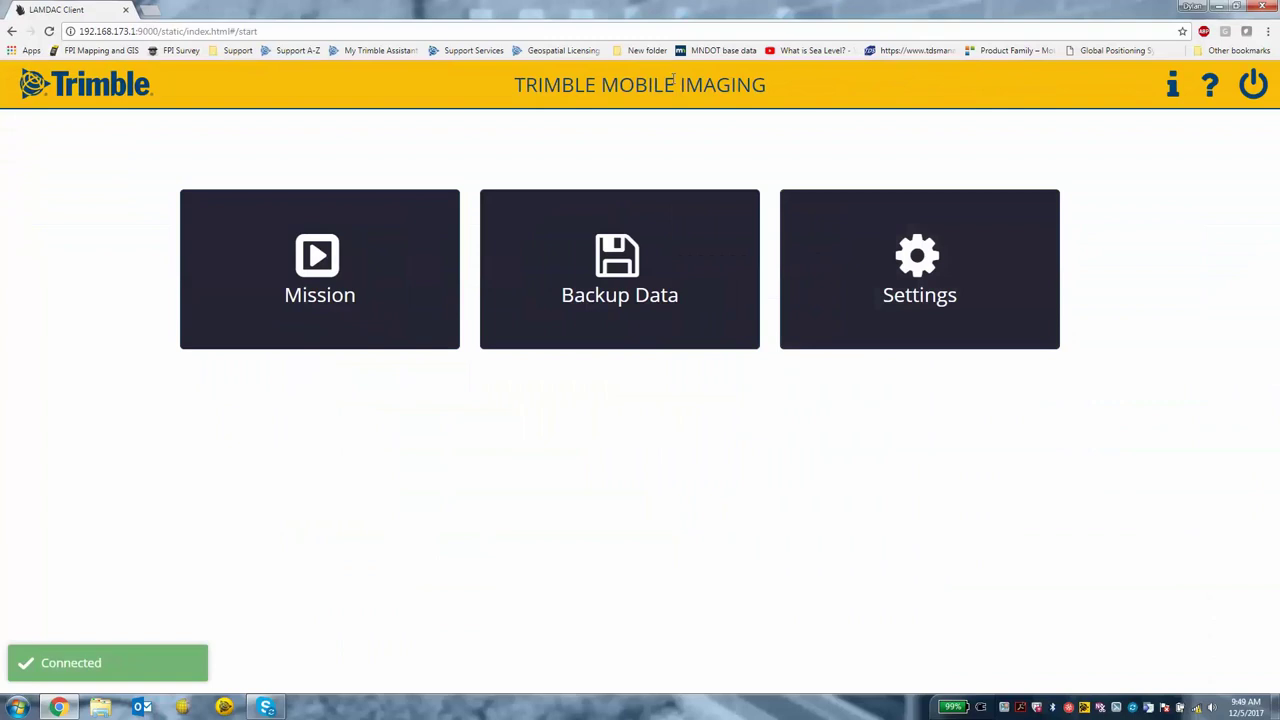
# Step: In the vehicle settings, change the install height to 1.93, leaving DMI off
pyautogui.click(912, 268)
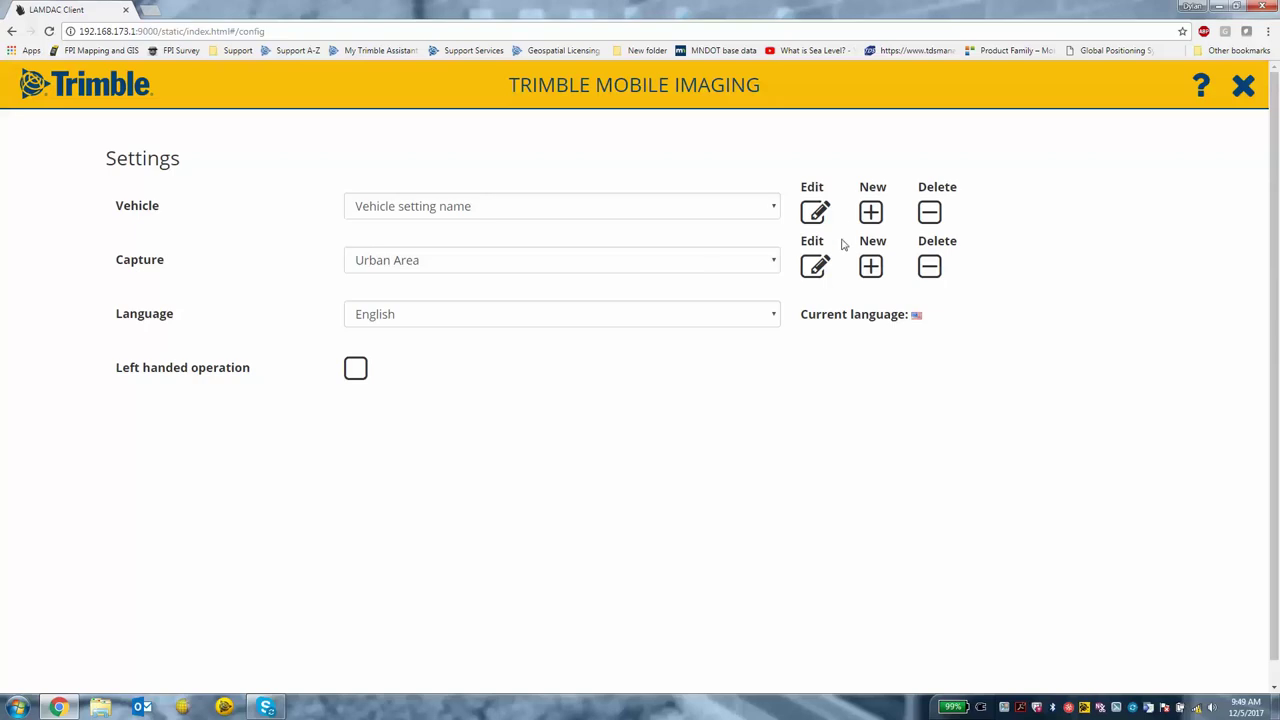
pyautogui.click(815, 212)
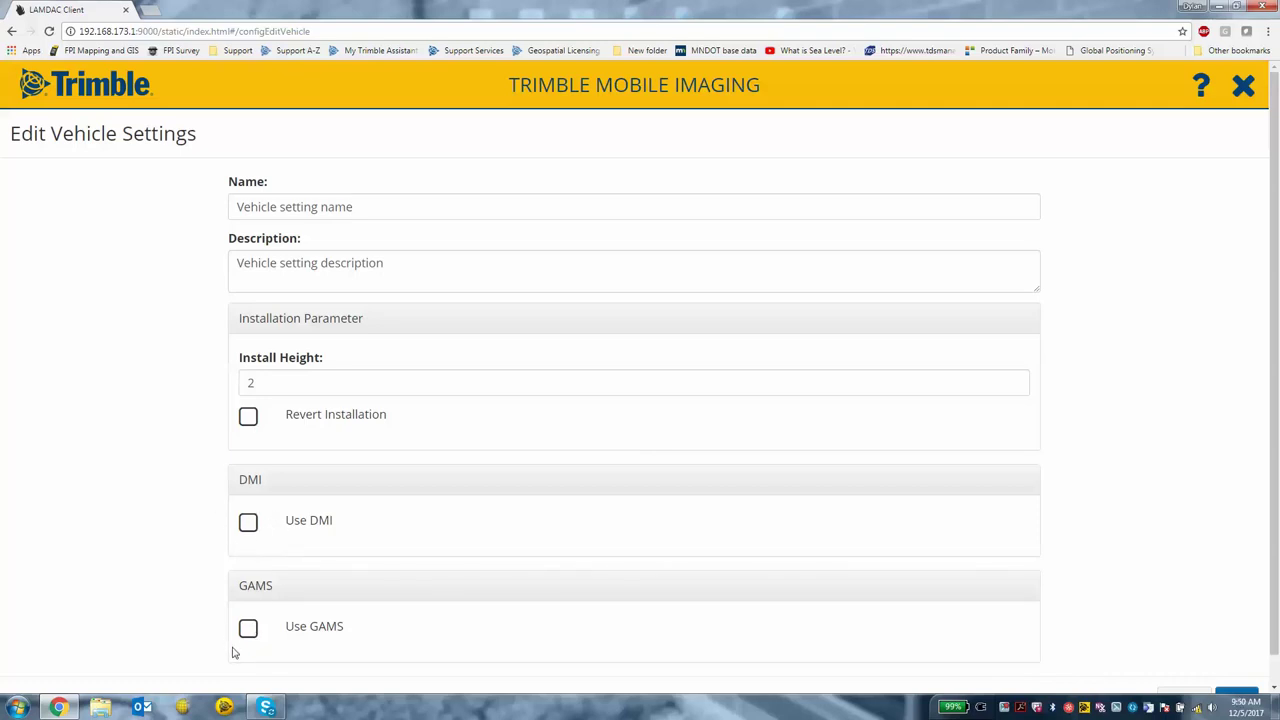
pyautogui.doubleClick(267, 383)
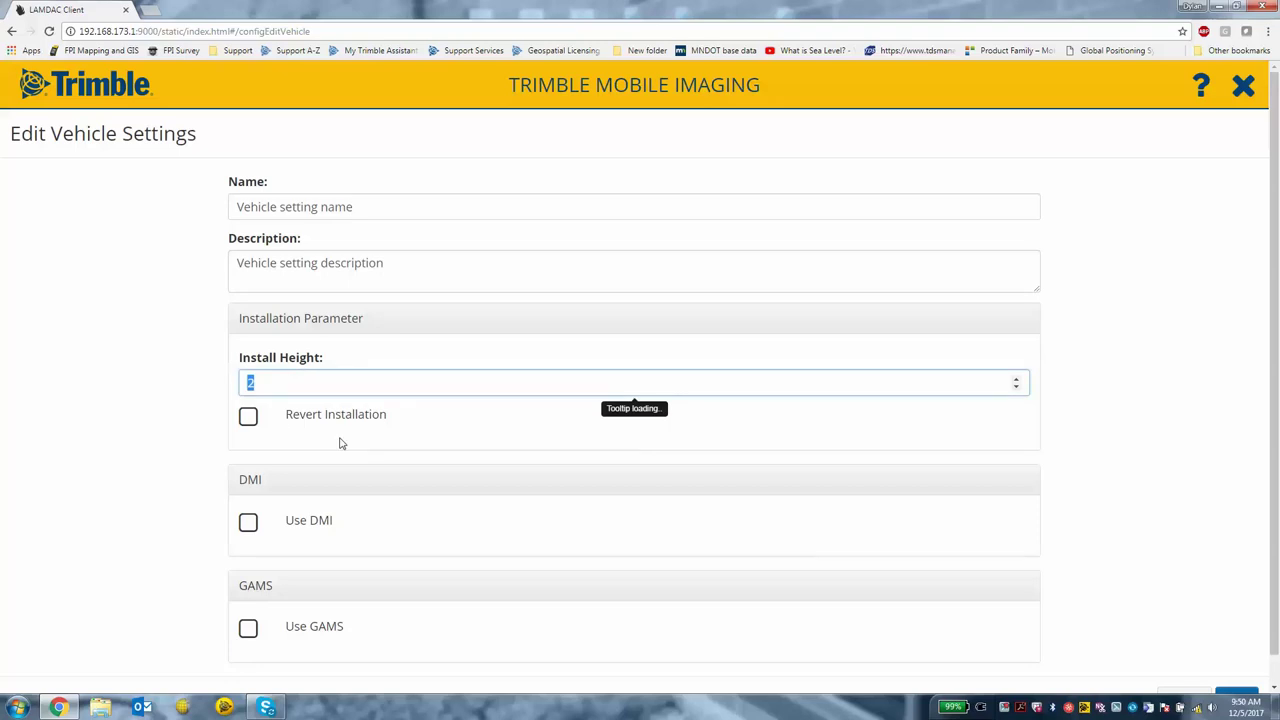
pyautogui.write('1.93')
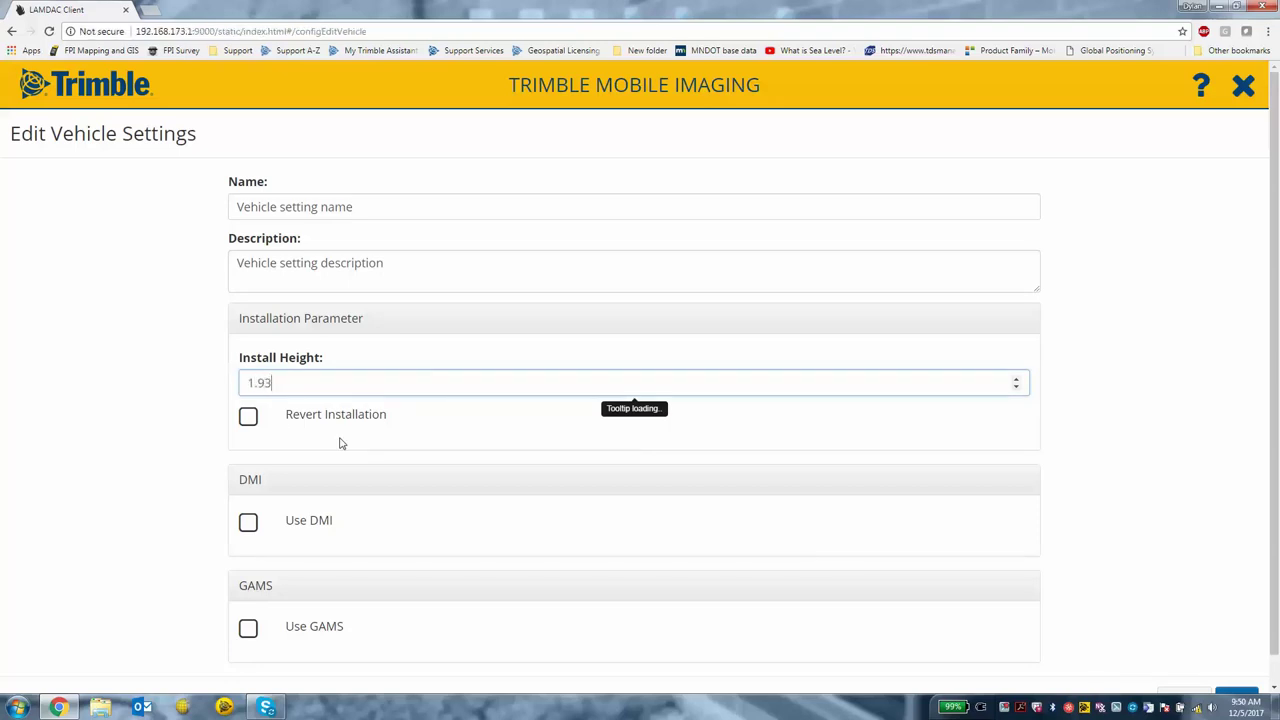
pyautogui.click(1191, 425)
pyautogui.scroll(-1, 1100, 440)
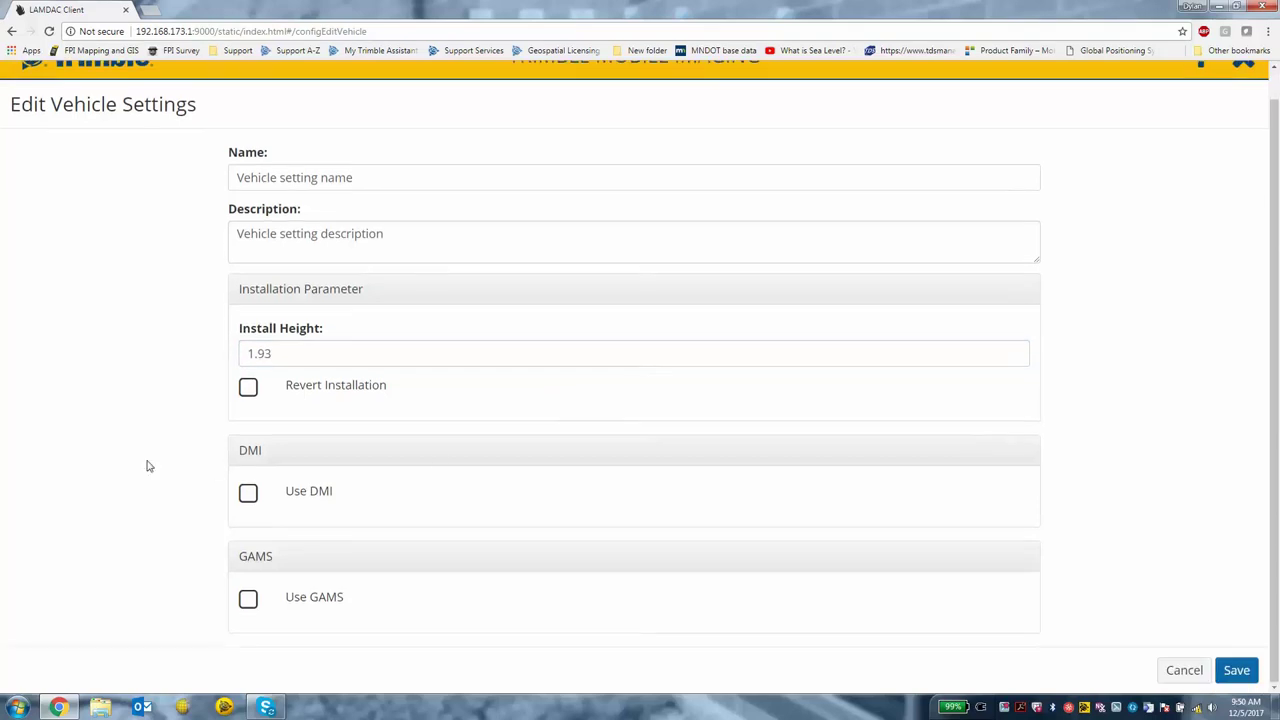
pyautogui.click(247, 496)
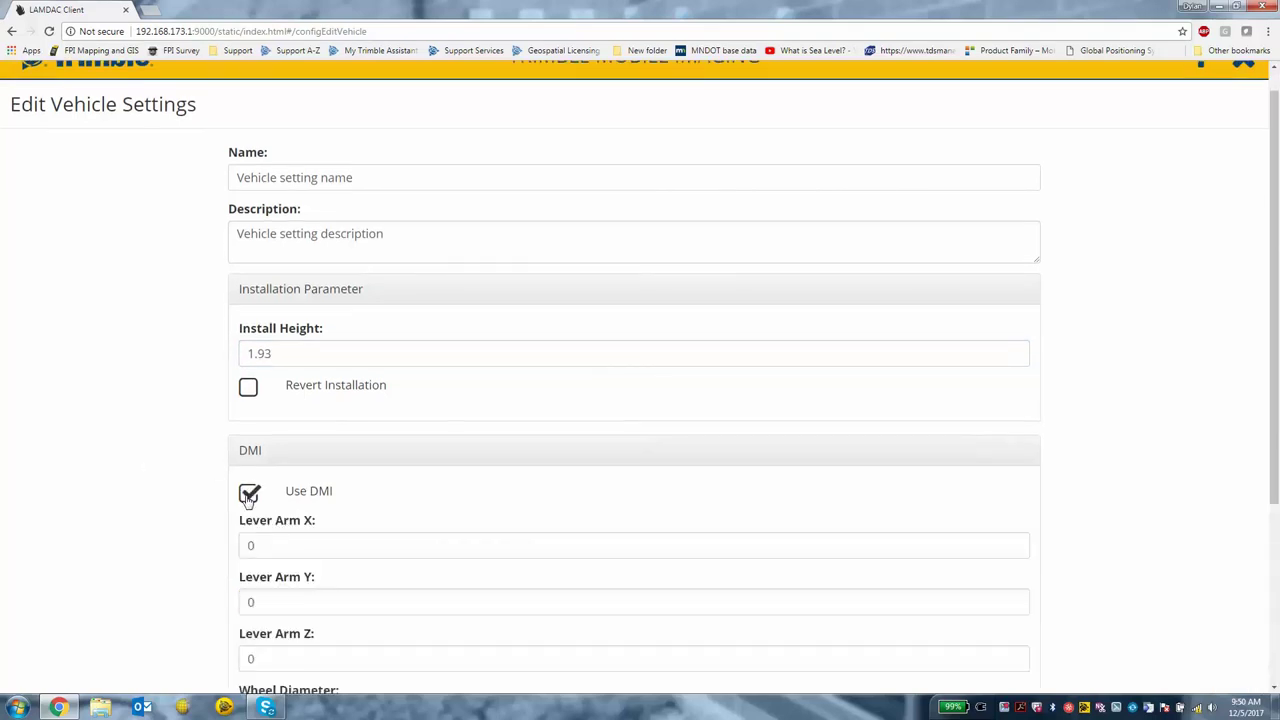
pyautogui.click(248, 495)
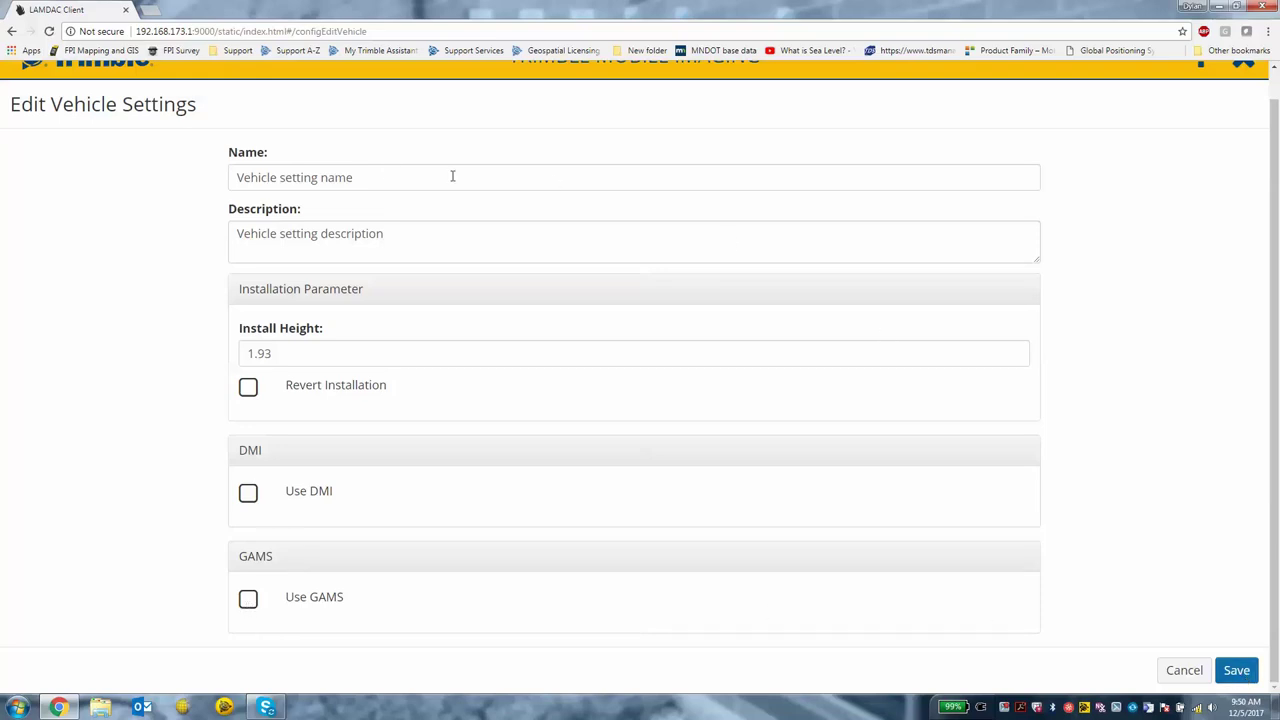
# Step: Name the vehicle setting 'my vehicle', save it, and select it as the vehicle
pyautogui.moveTo(367, 179); pyautogui.dragTo(184, 174)
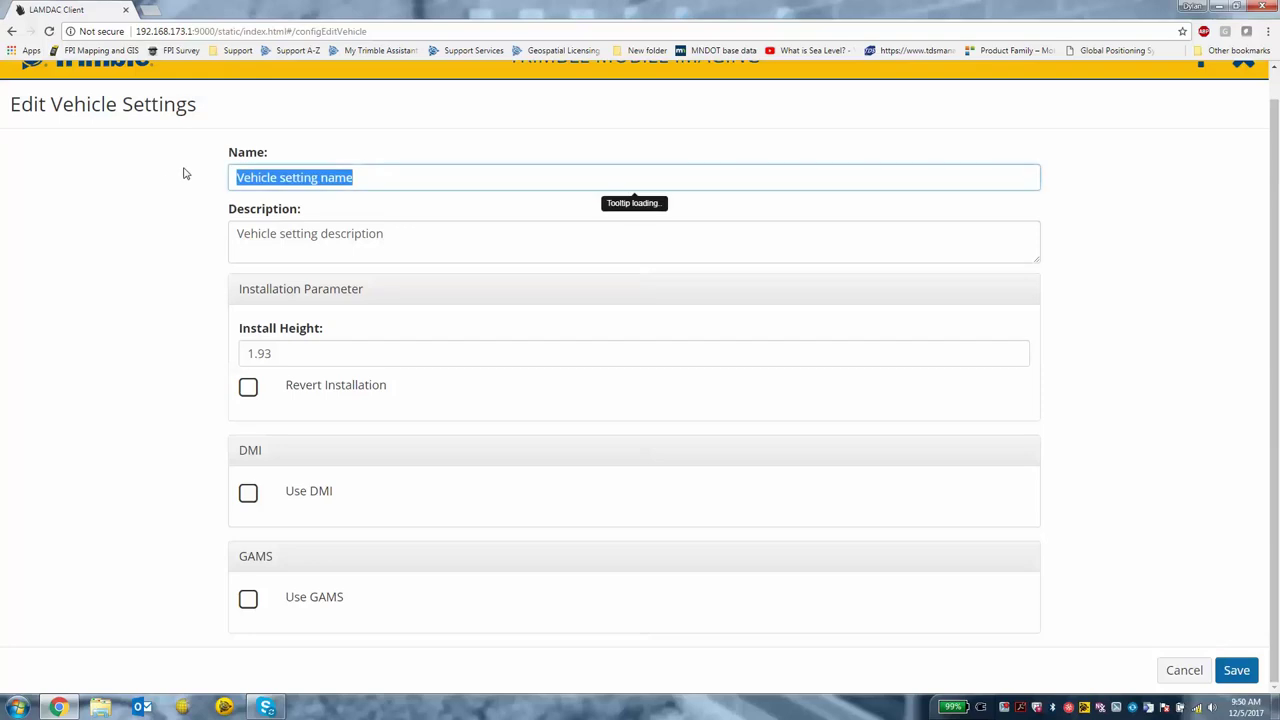
pyautogui.write('my vehicle')
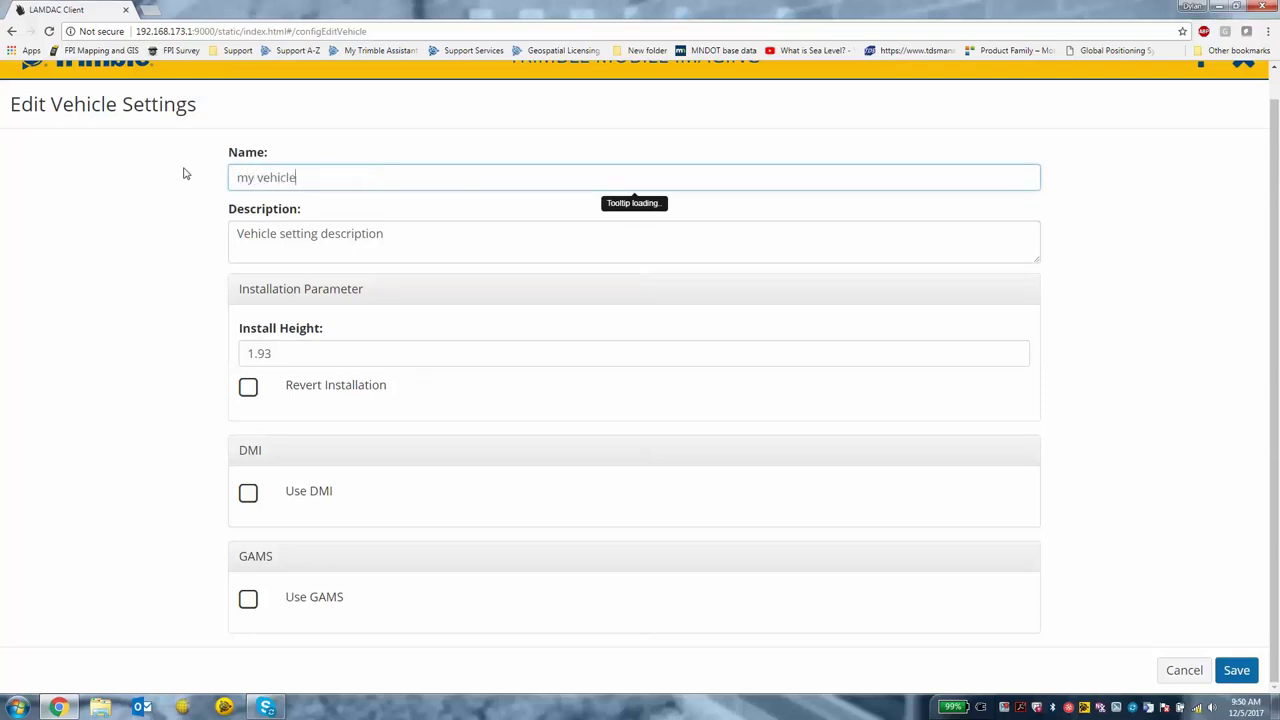
pyautogui.click(1250, 678)
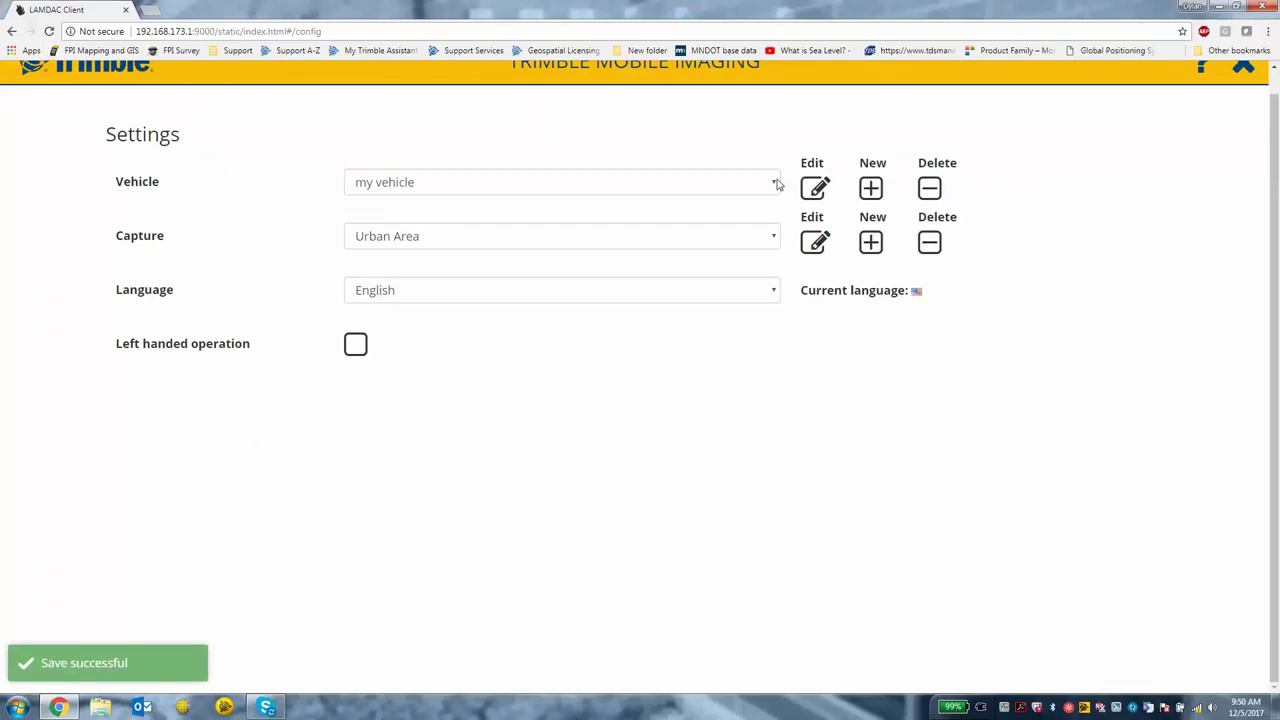
pyautogui.click(771, 183)
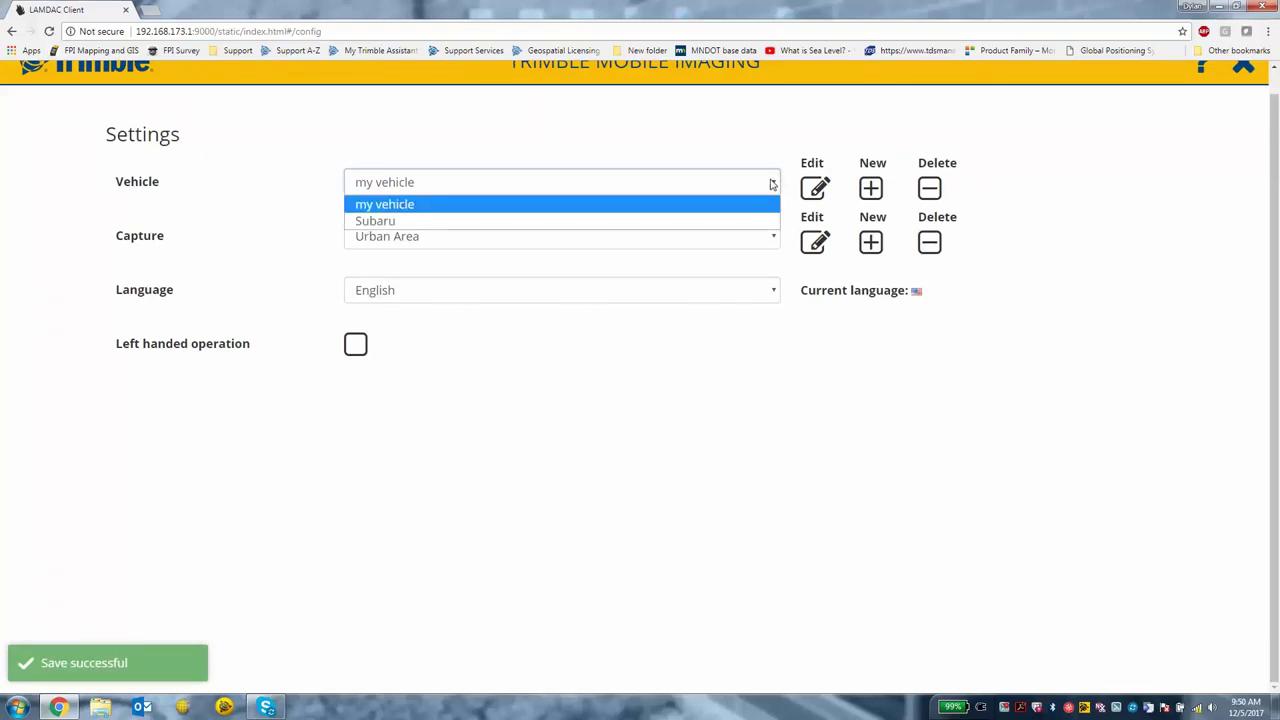
pyautogui.click(399, 205)
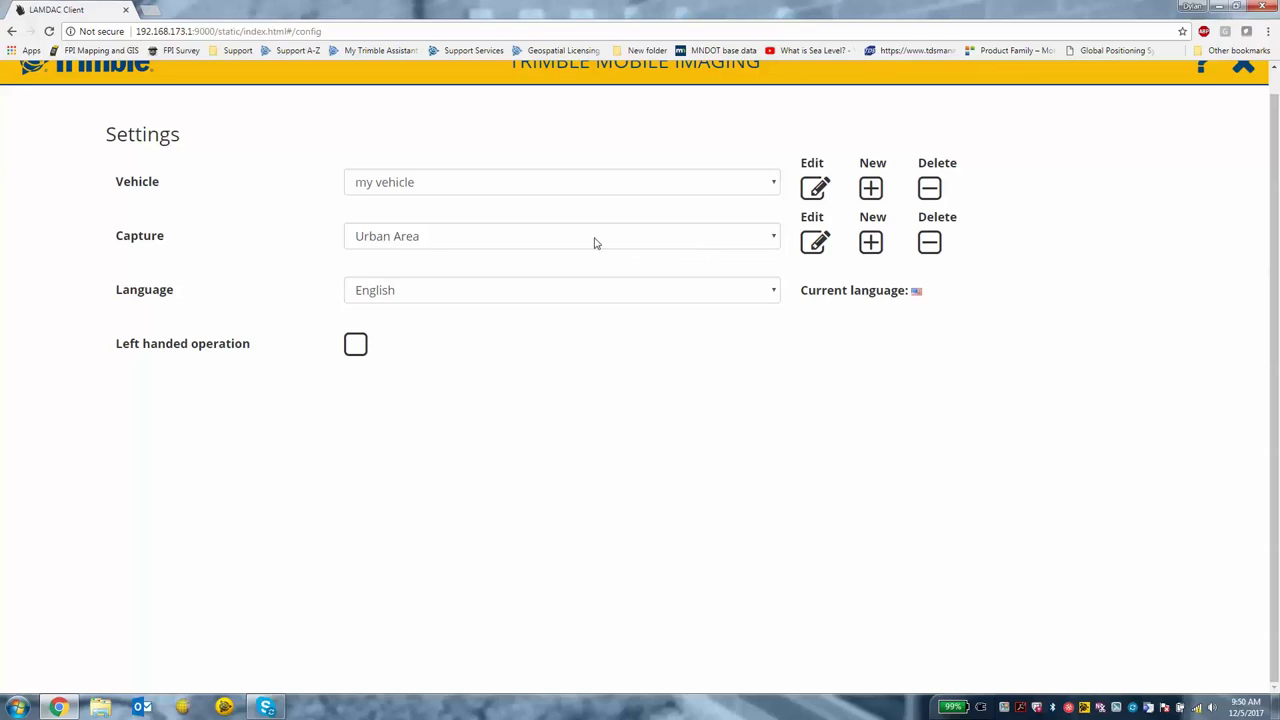
# Step: Keep the Urban Area capture trigger distance-based at 3 m and save the setting
pyautogui.click(815, 242)
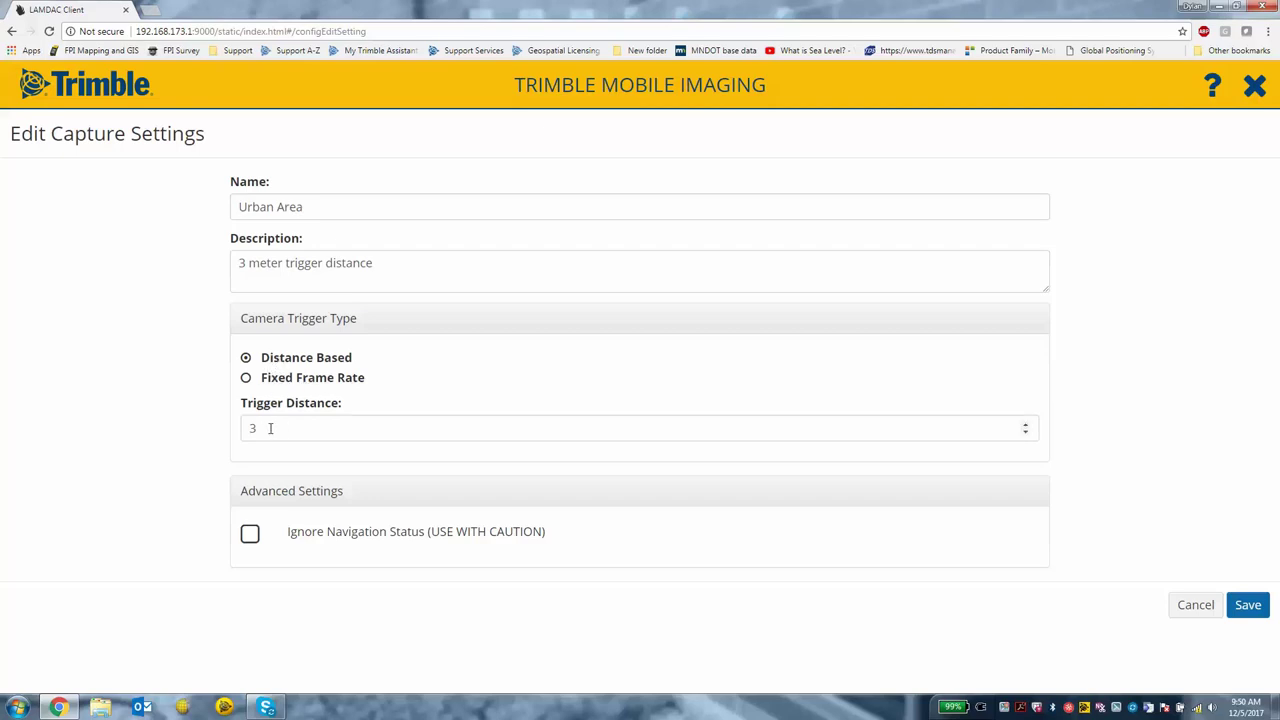
pyautogui.click(276, 379)
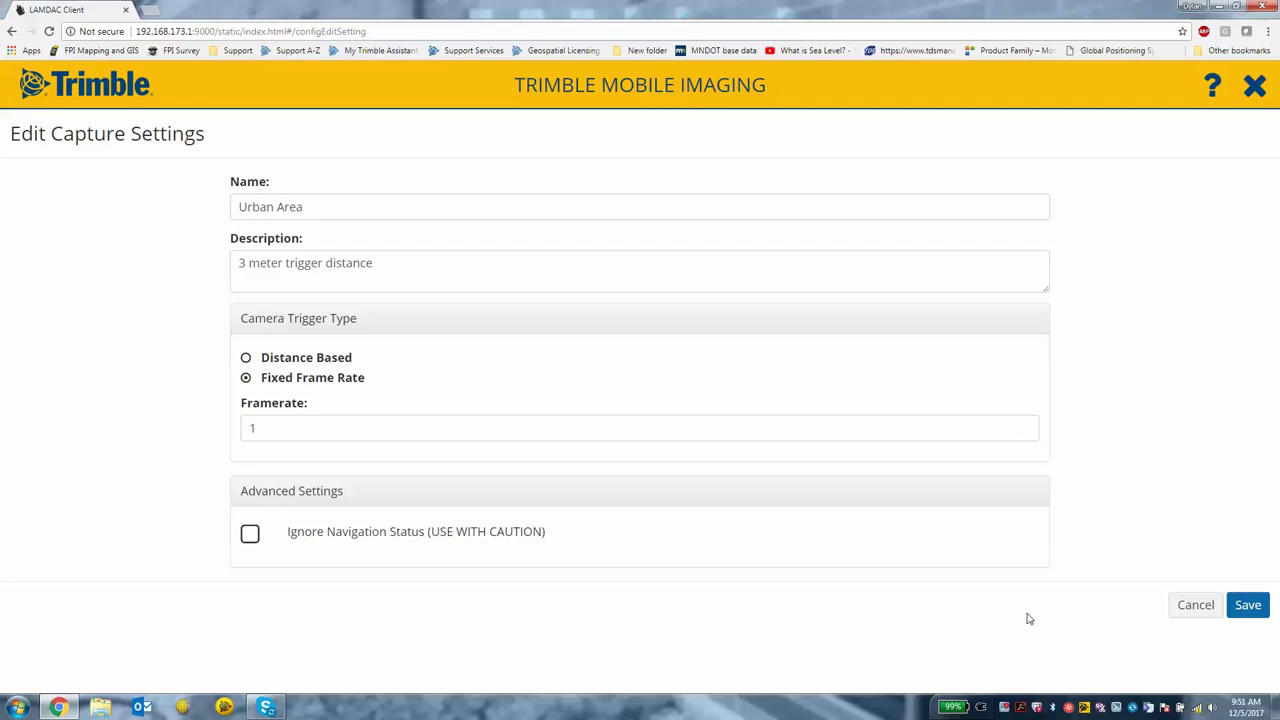
pyautogui.click(327, 360)
pyautogui.click(1247, 605)
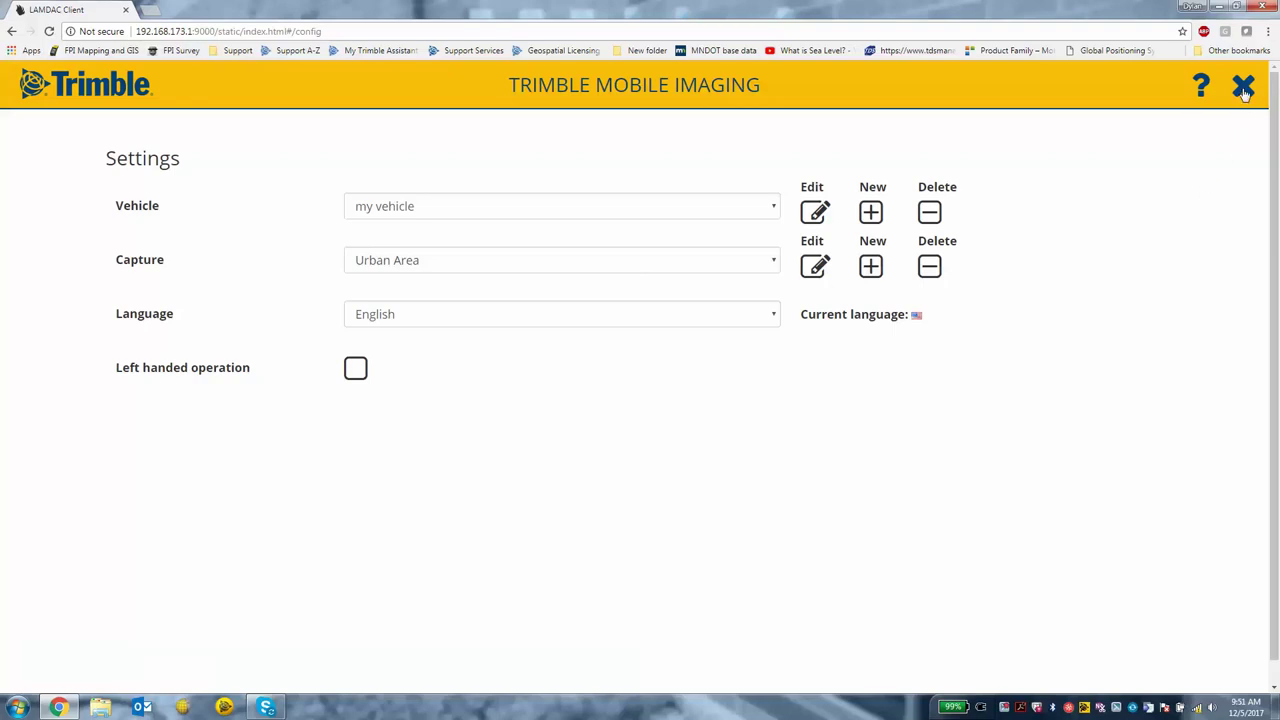
# Step: Return to the start page and begin a new mission named Demo1
pyautogui.click(1243, 88)
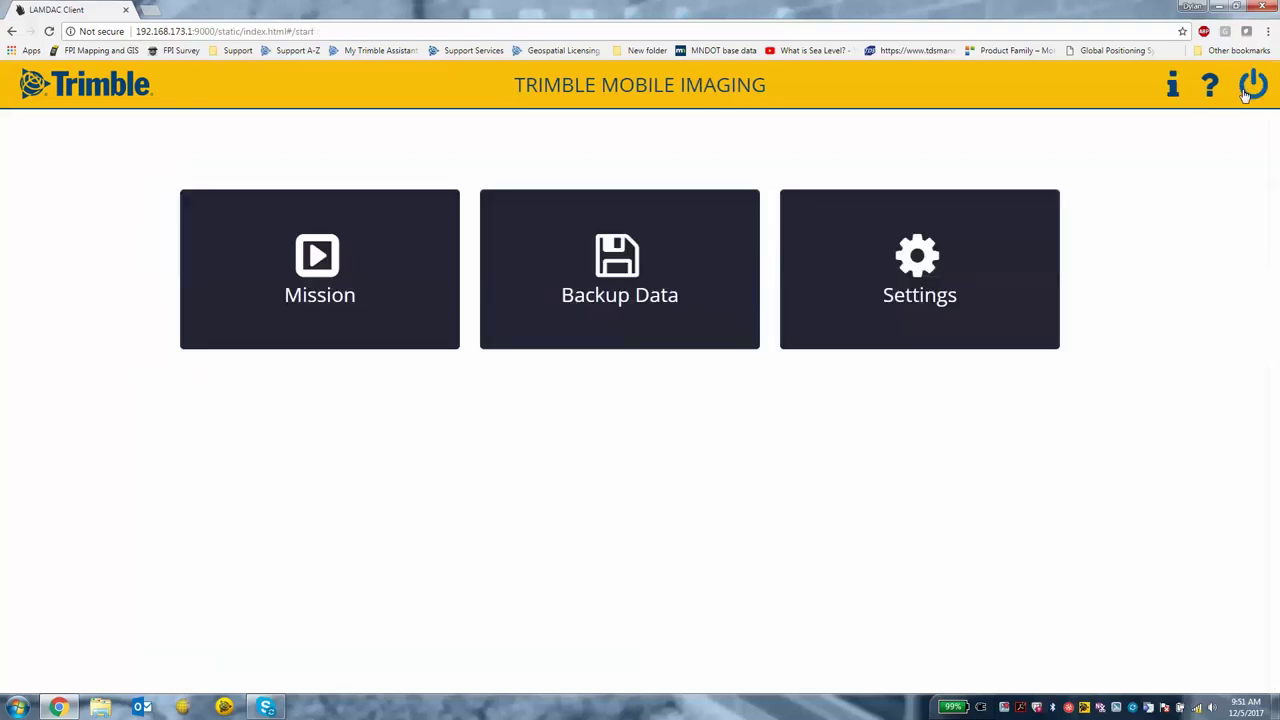
pyautogui.click(323, 276)
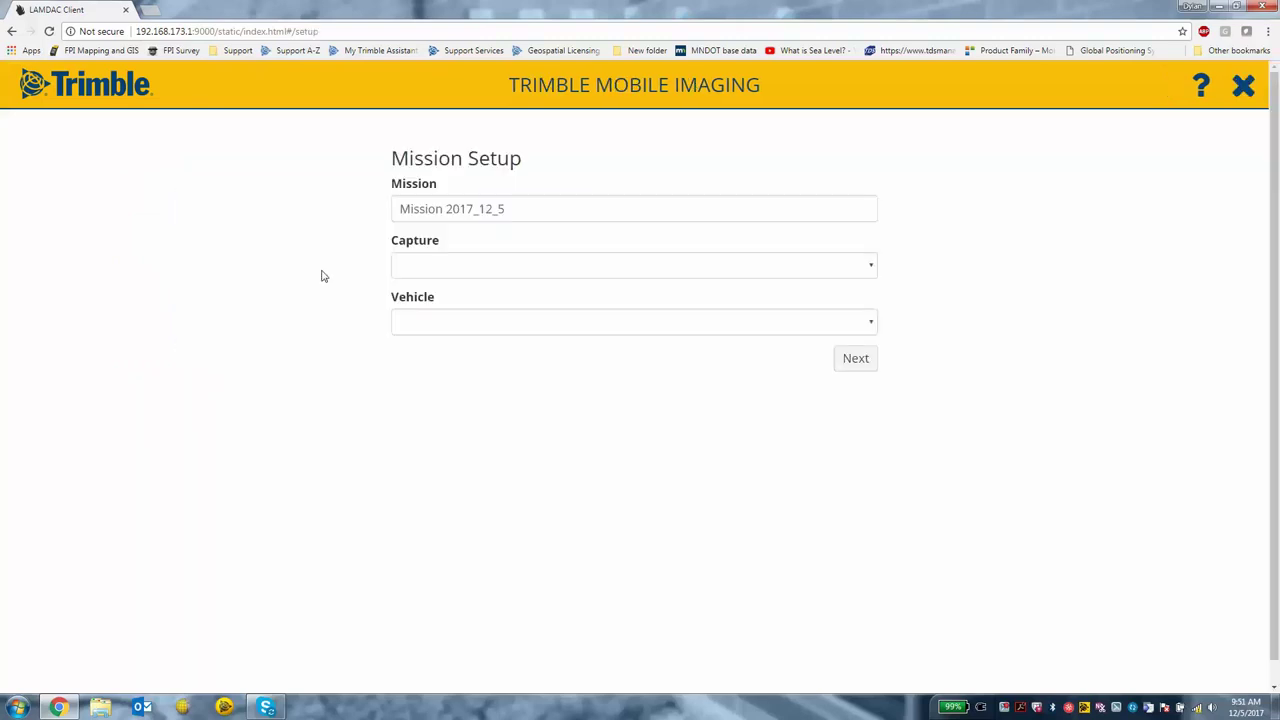
pyautogui.moveTo(534, 209); pyautogui.dragTo(381, 218)
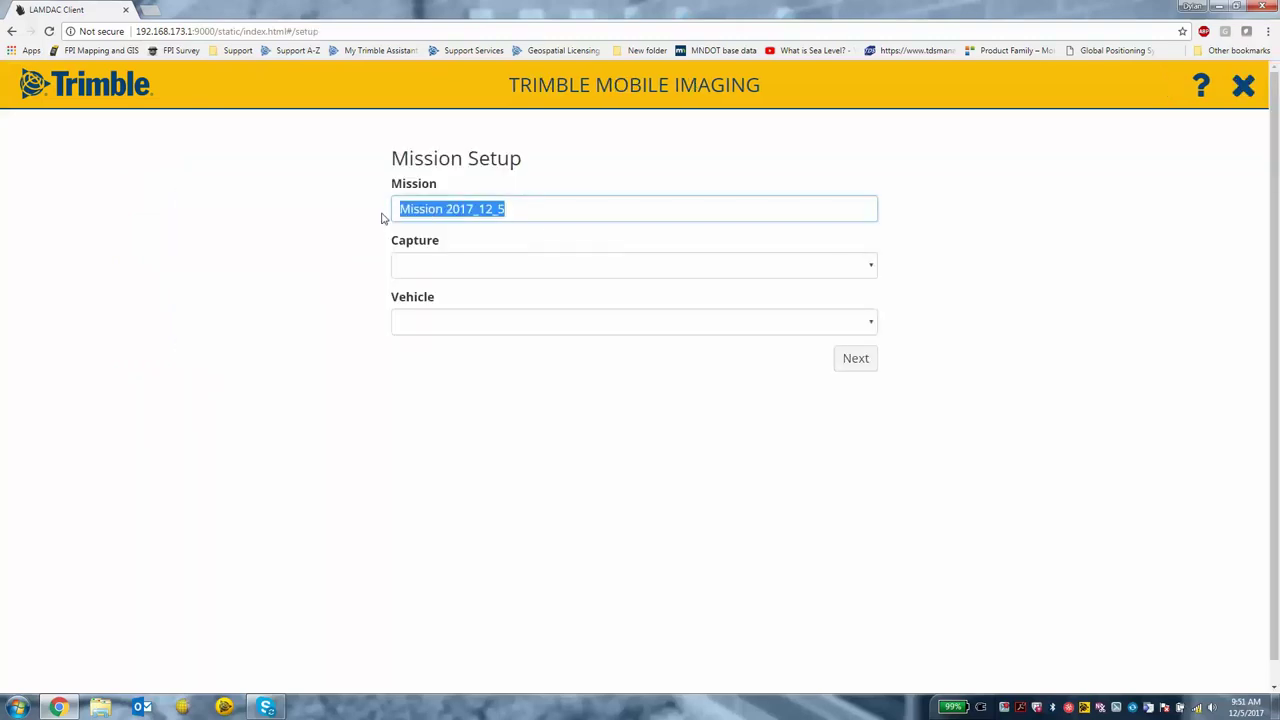
pyautogui.write('Demo1')
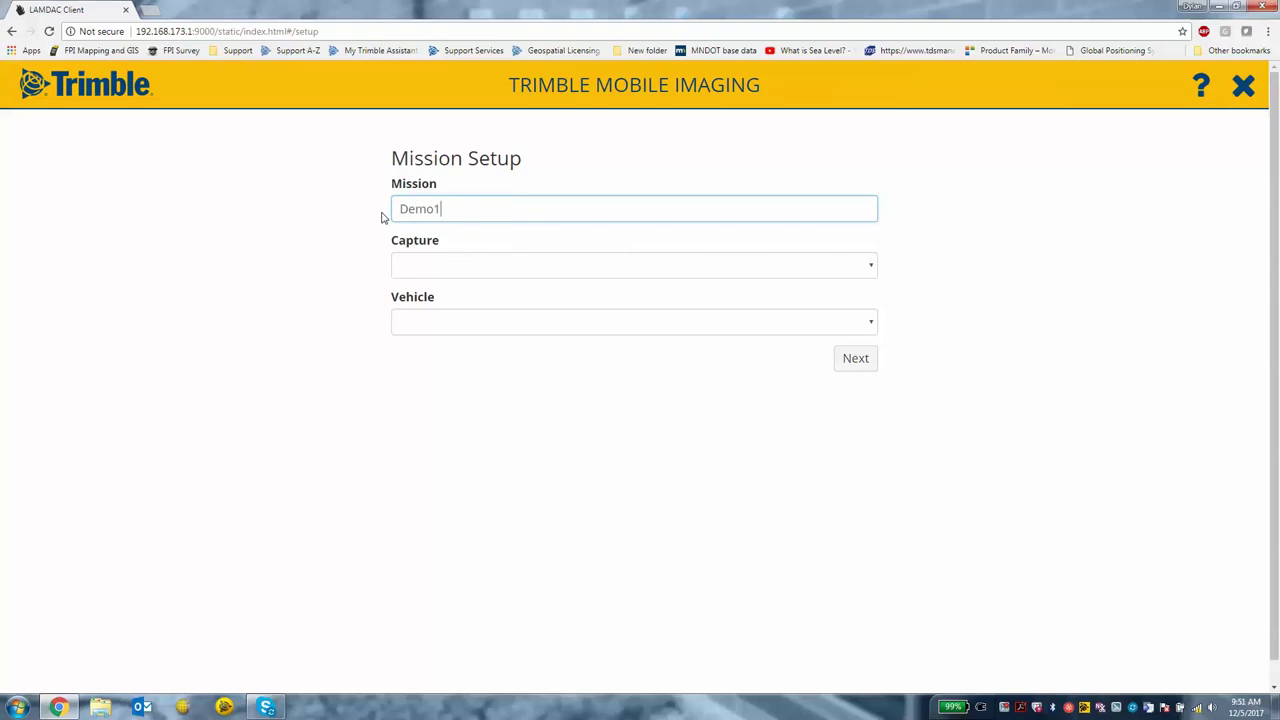
# Step: Choose Urban Area as the mission's capture setting and my vehicle as its vehicle
pyautogui.click(870, 266)
pyautogui.click(447, 304)
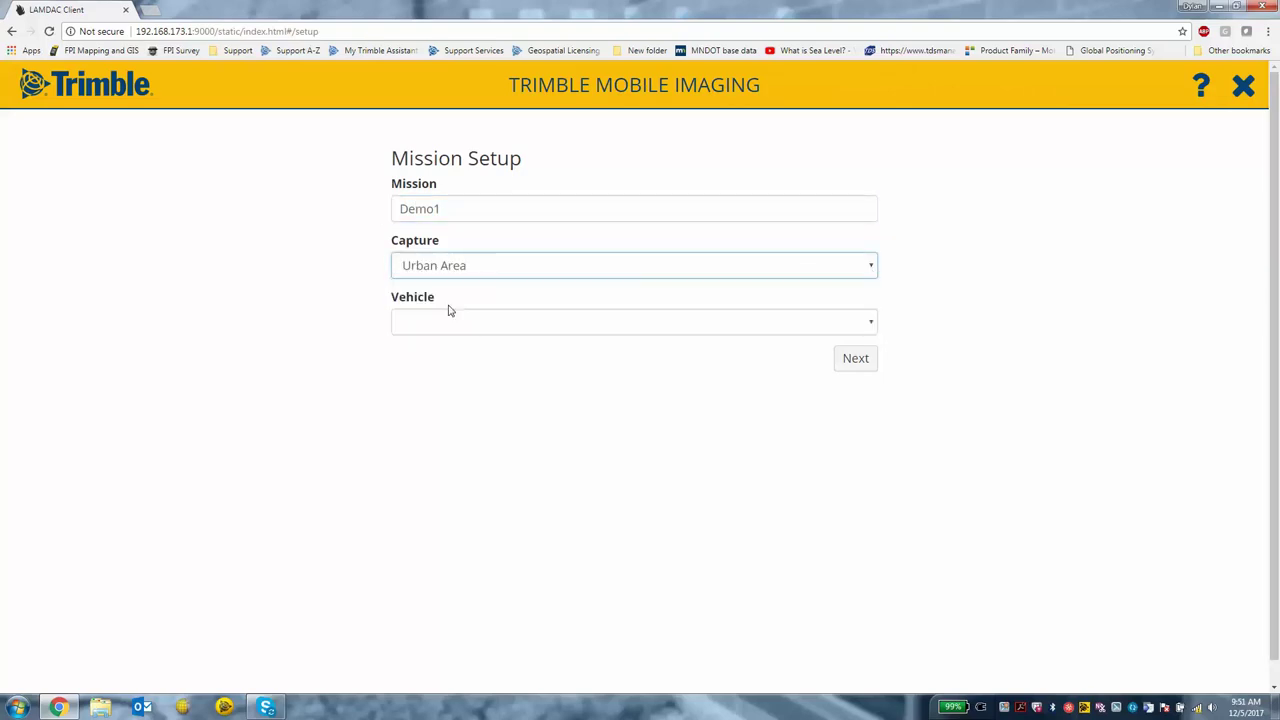
pyautogui.click(871, 322)
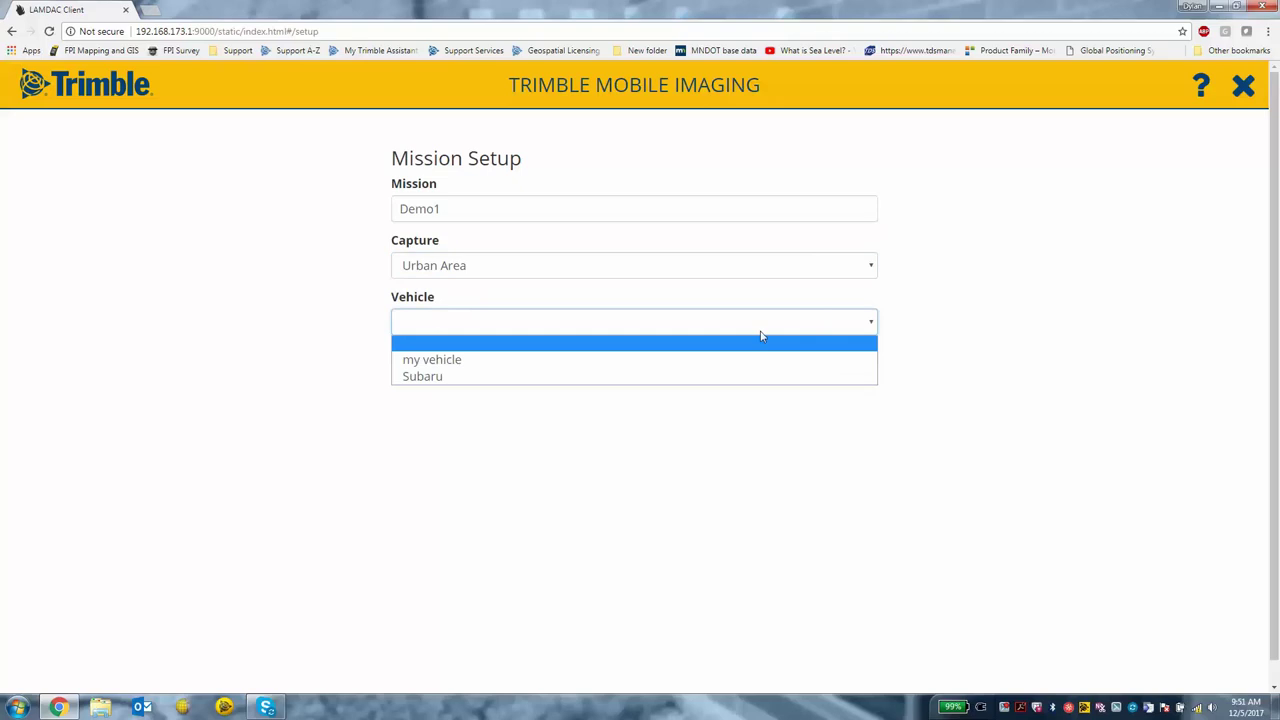
pyautogui.click(456, 362)
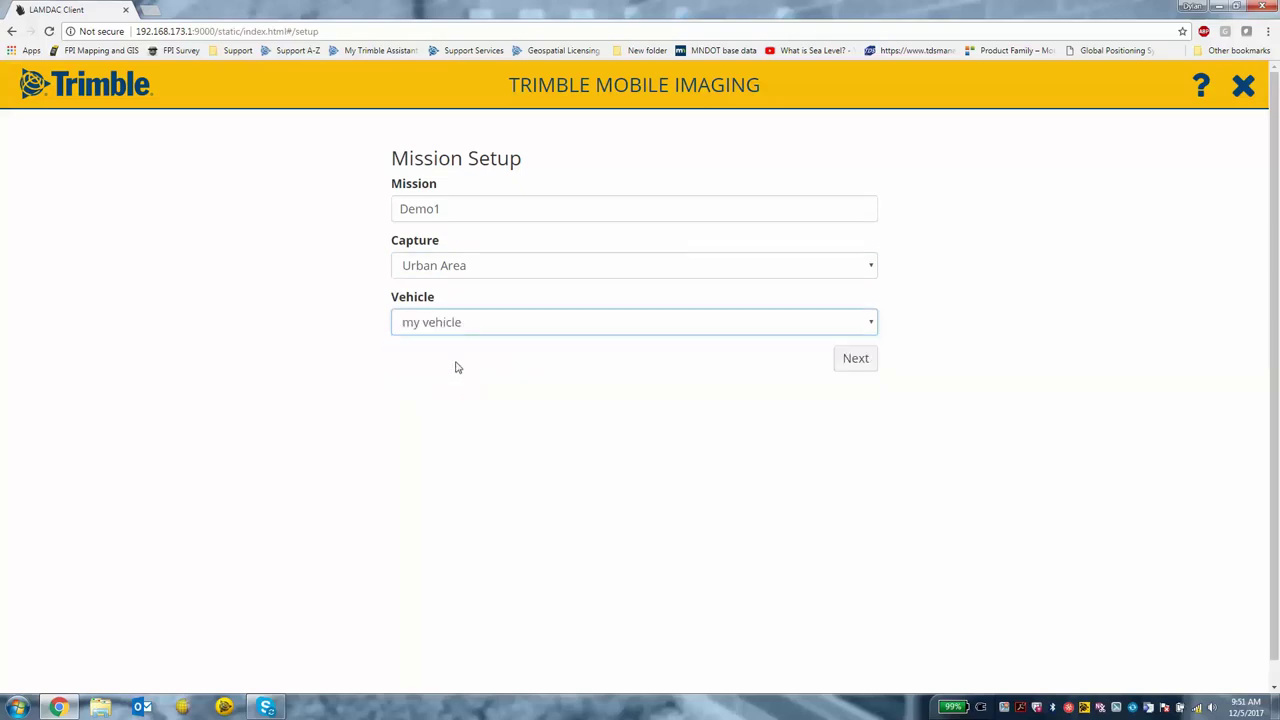
# Step: Confirm the Demo1 mission settings and start the mission
pyautogui.click(864, 362)
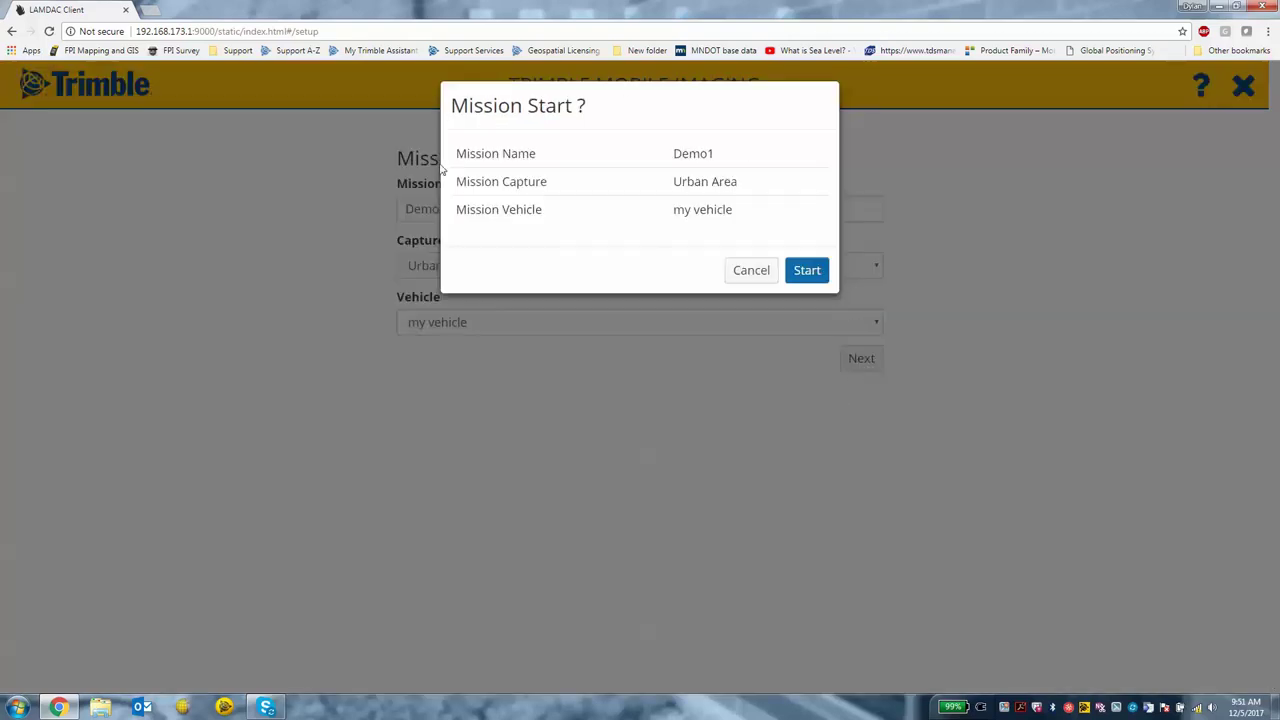
pyautogui.click(809, 270)
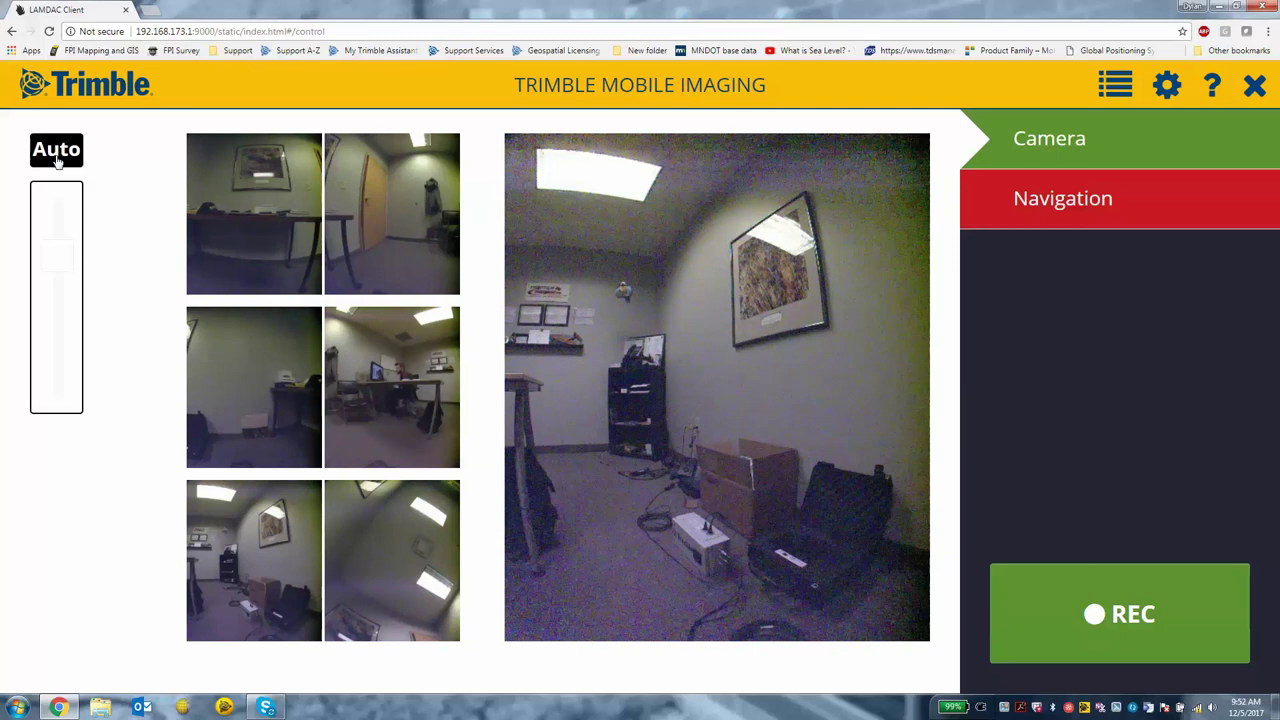
# Step: Switch exposure to manual, darken the images with the slider, then restore automatic exposure
pyautogui.click(58, 160)
pyautogui.click(58, 160)
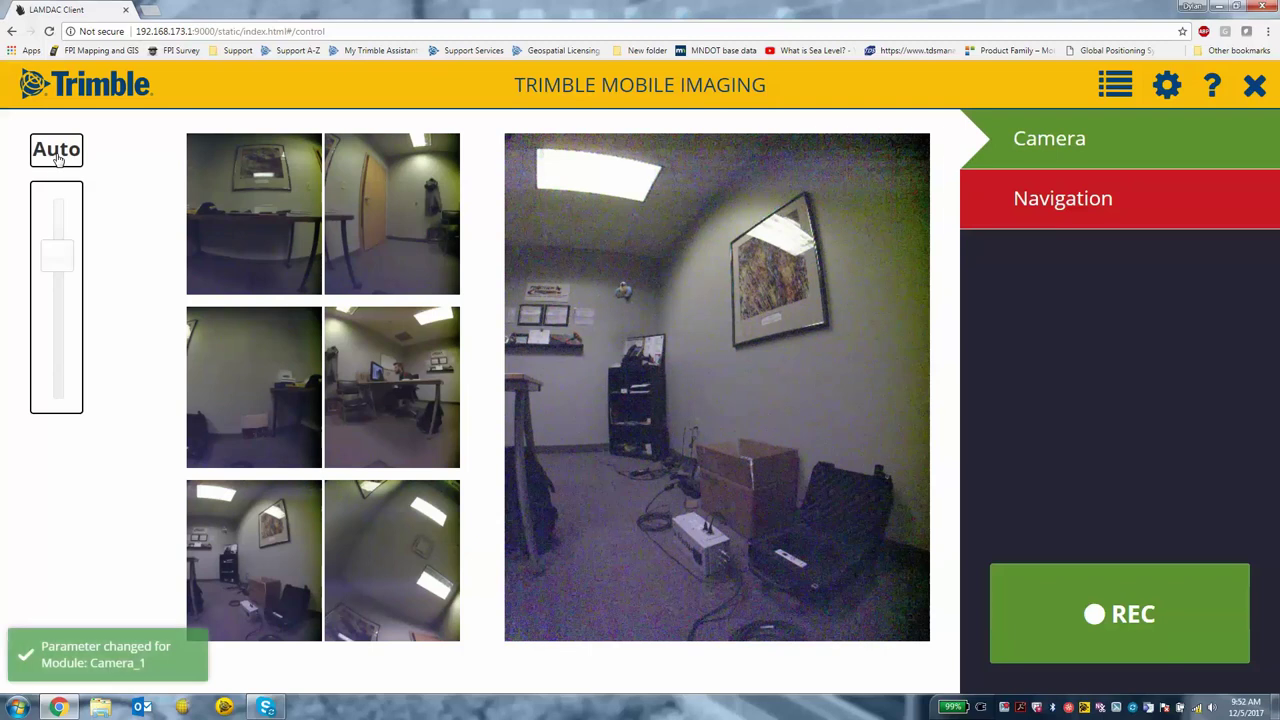
pyautogui.moveTo(64, 263); pyautogui.dragTo(65, 224)
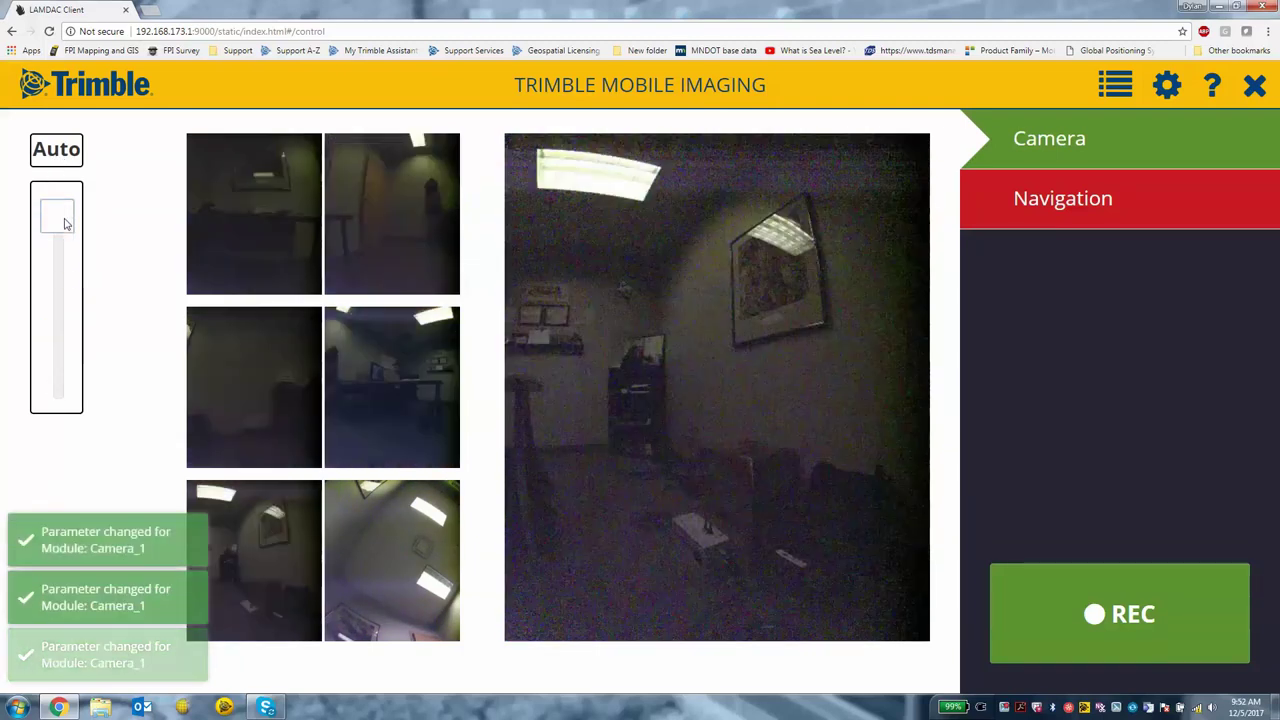
pyautogui.click(63, 160)
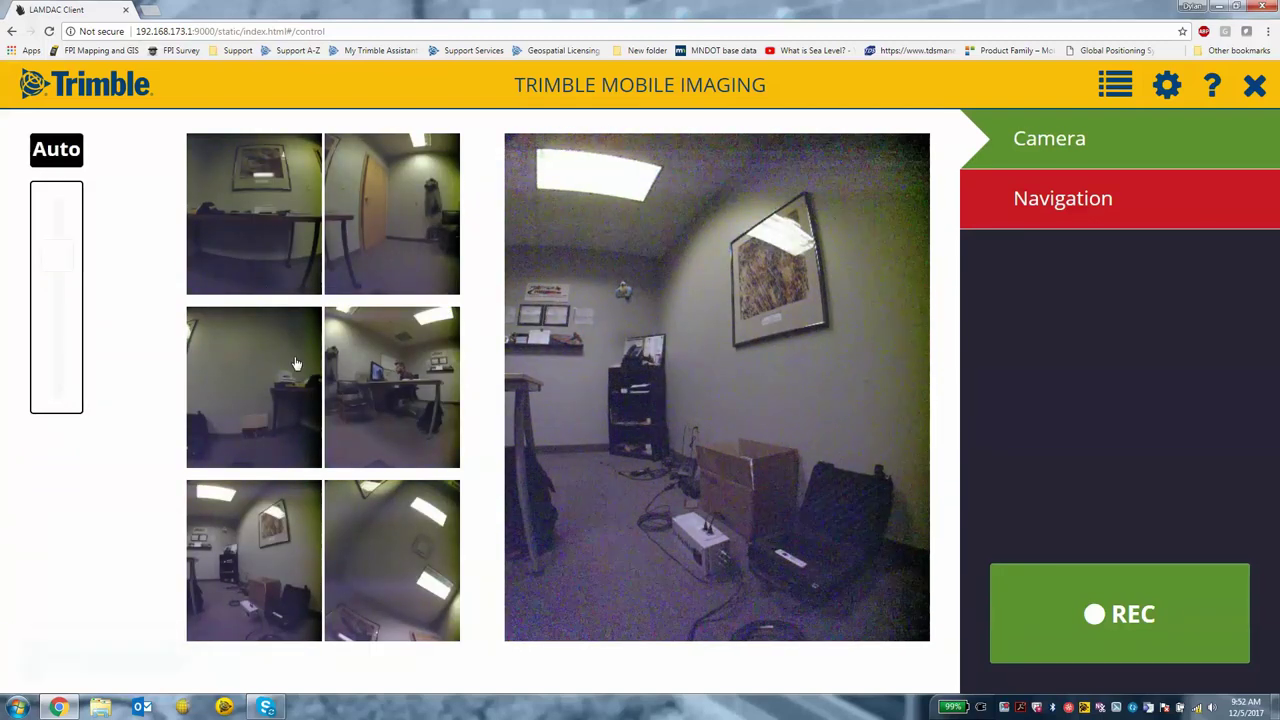
# Step: Enlarge each camera feed in turn, cycling through the desk, door, picture and printer views
pyautogui.click(383, 374)
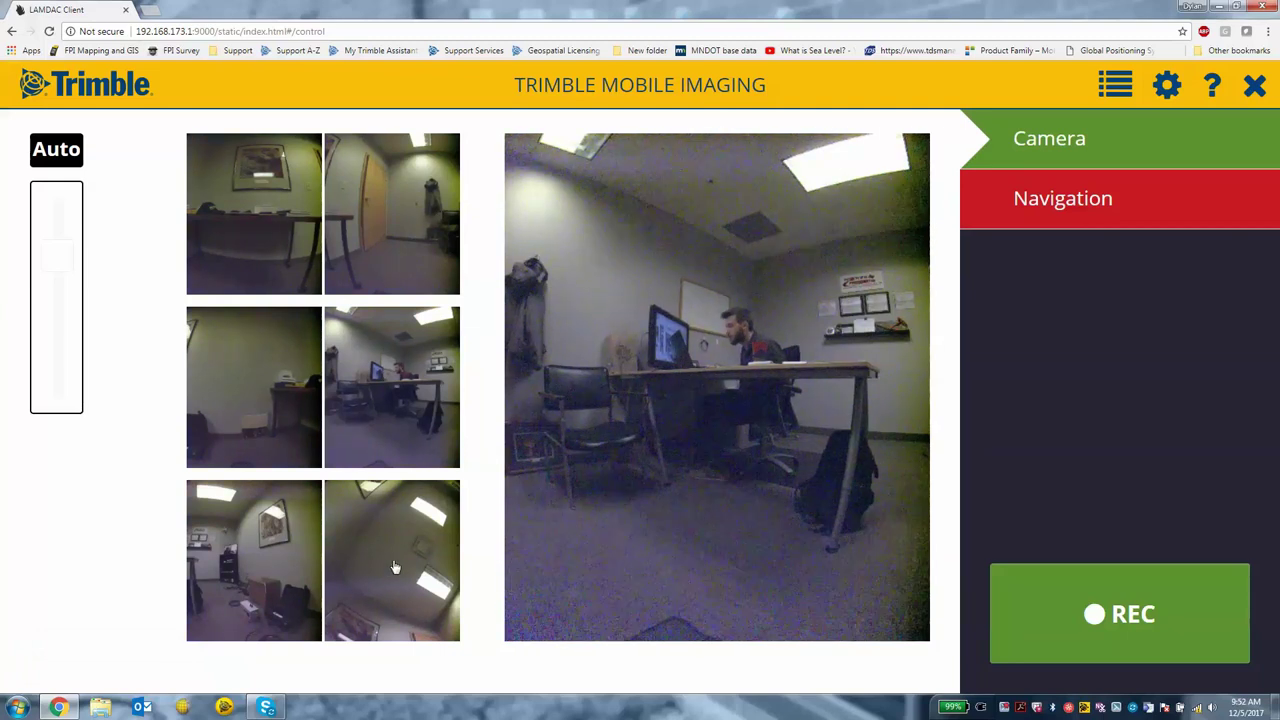
pyautogui.click(286, 568)
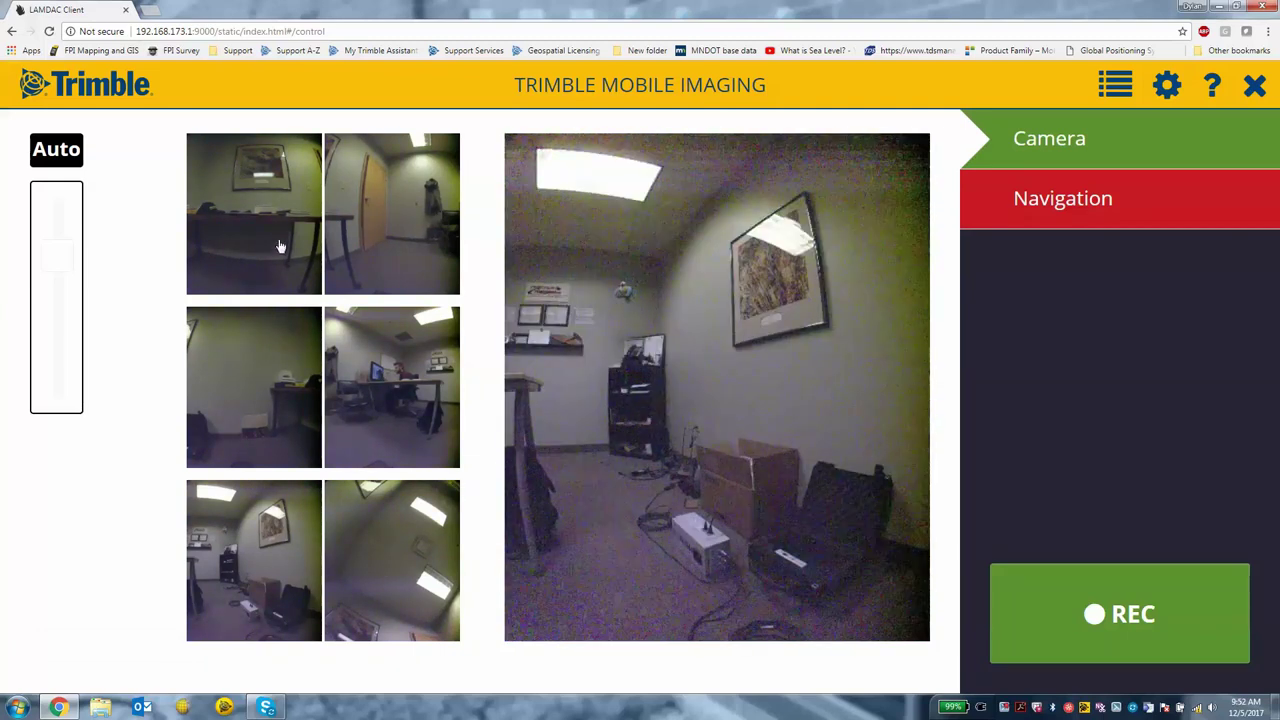
pyautogui.click(236, 206)
pyautogui.click(357, 255)
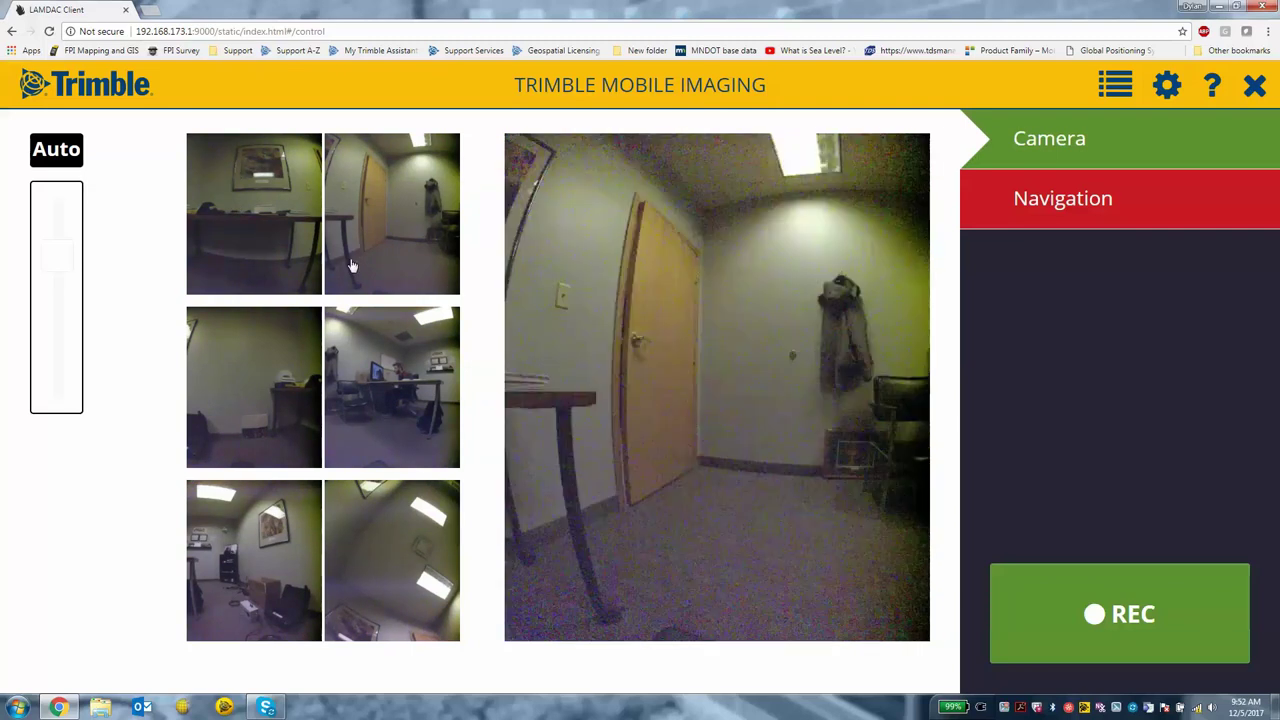
pyautogui.click(306, 376)
pyautogui.click(388, 385)
pyautogui.click(340, 250)
pyautogui.click(290, 385)
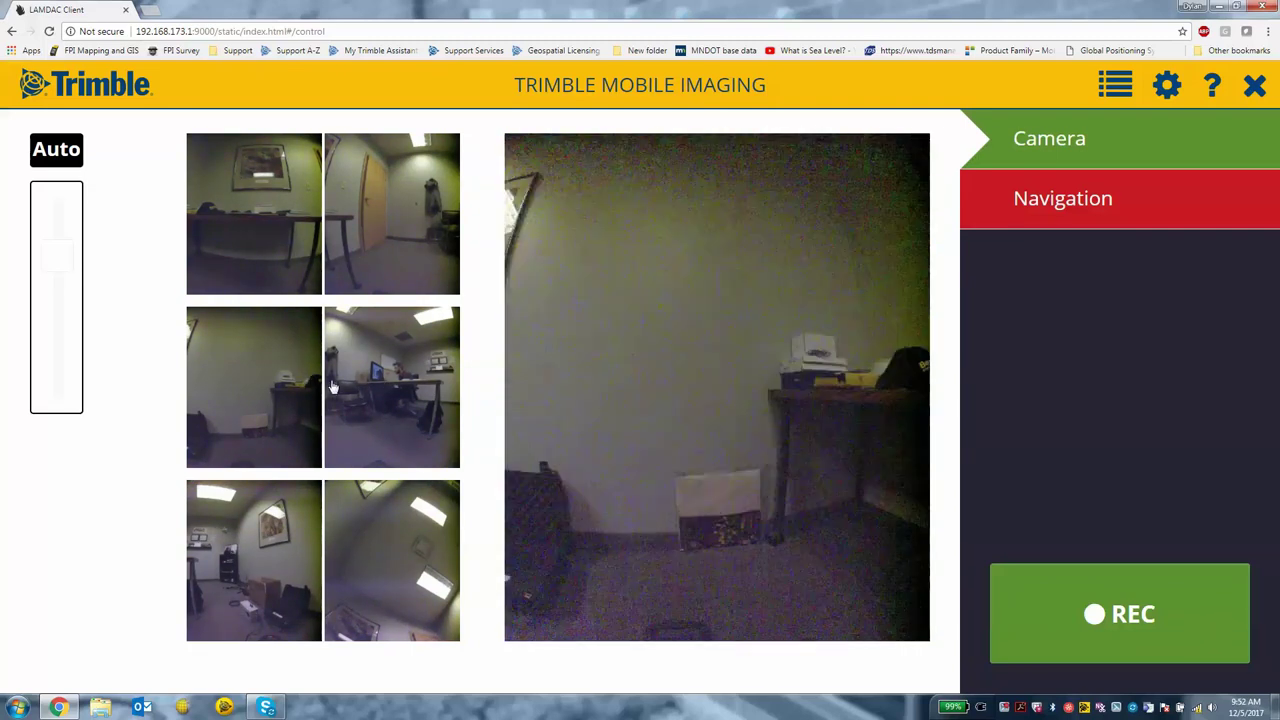
pyautogui.click(333, 387)
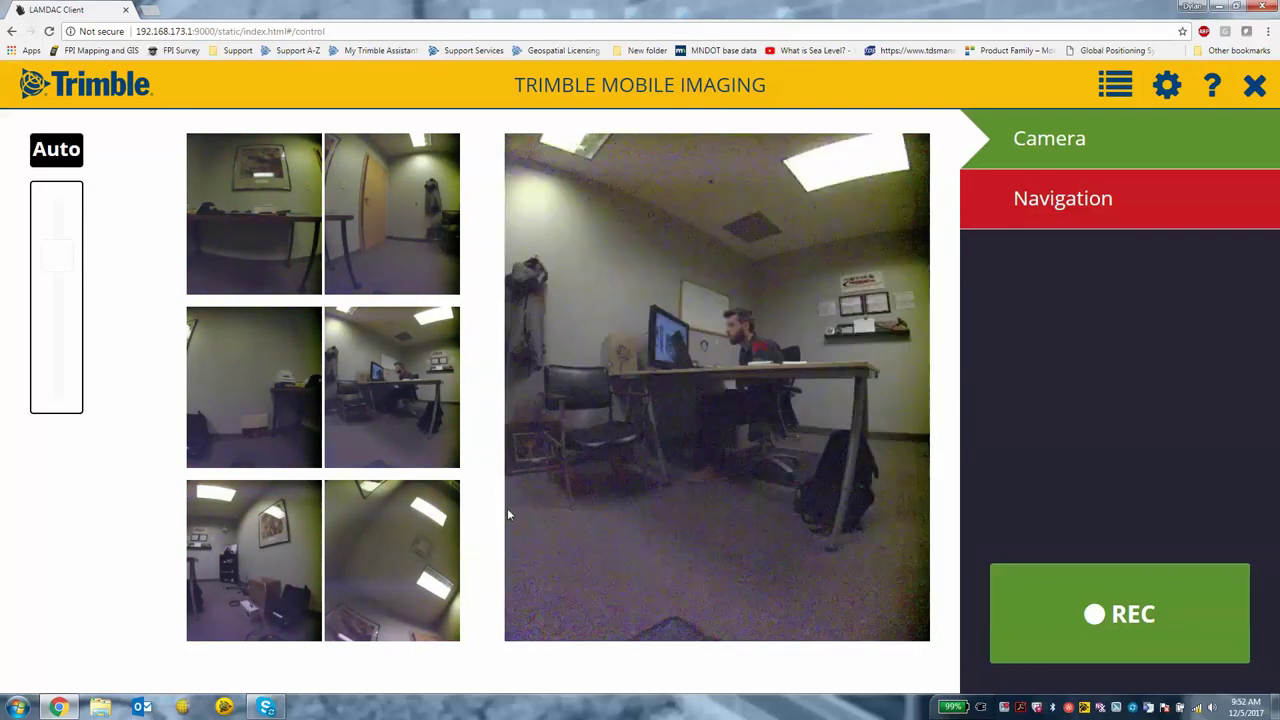
pyautogui.click(1082, 203)
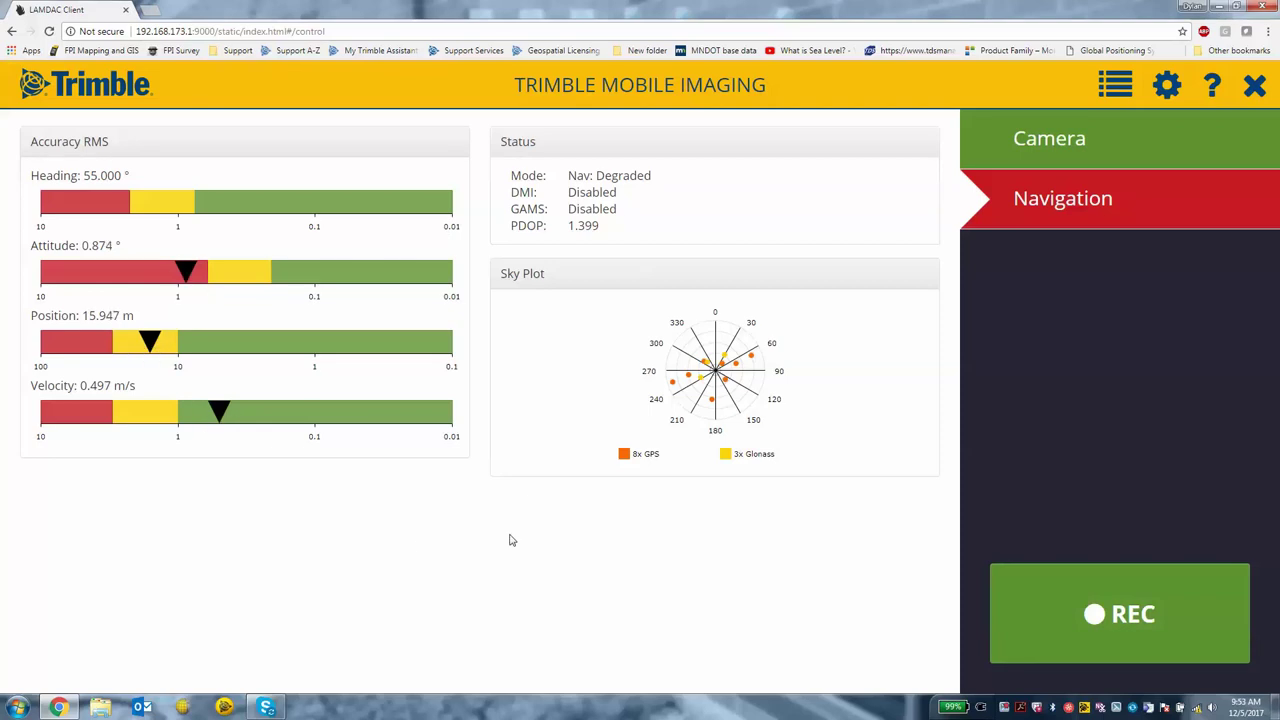
pyautogui.click(1080, 146)
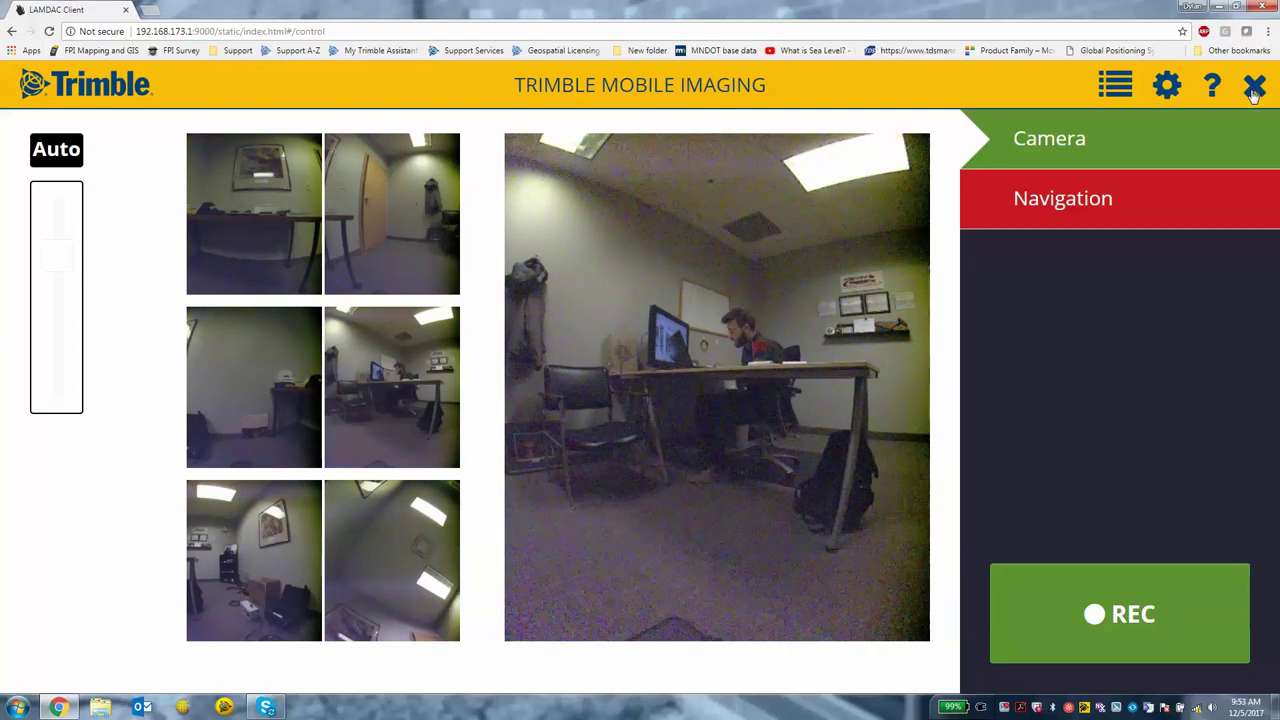
# Step: Complete the Demo1 mission and open the Backup Data mission history
pyautogui.click(1254, 89)
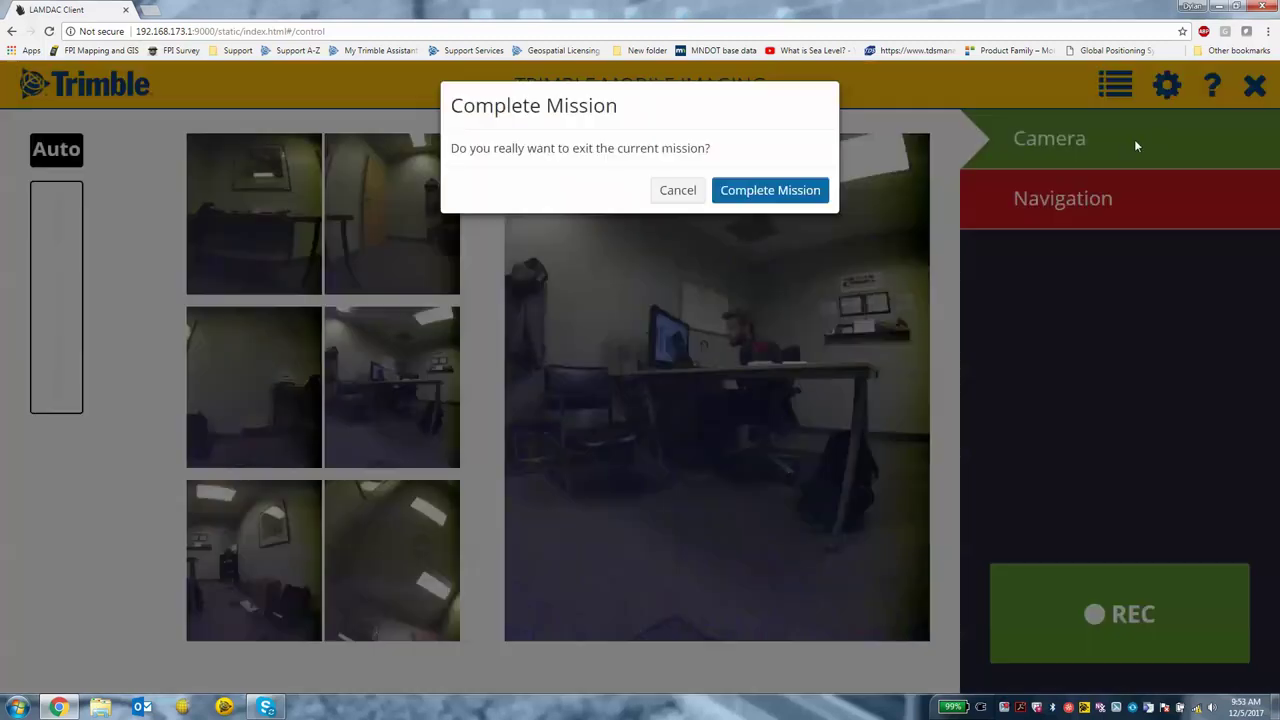
pyautogui.click(756, 200)
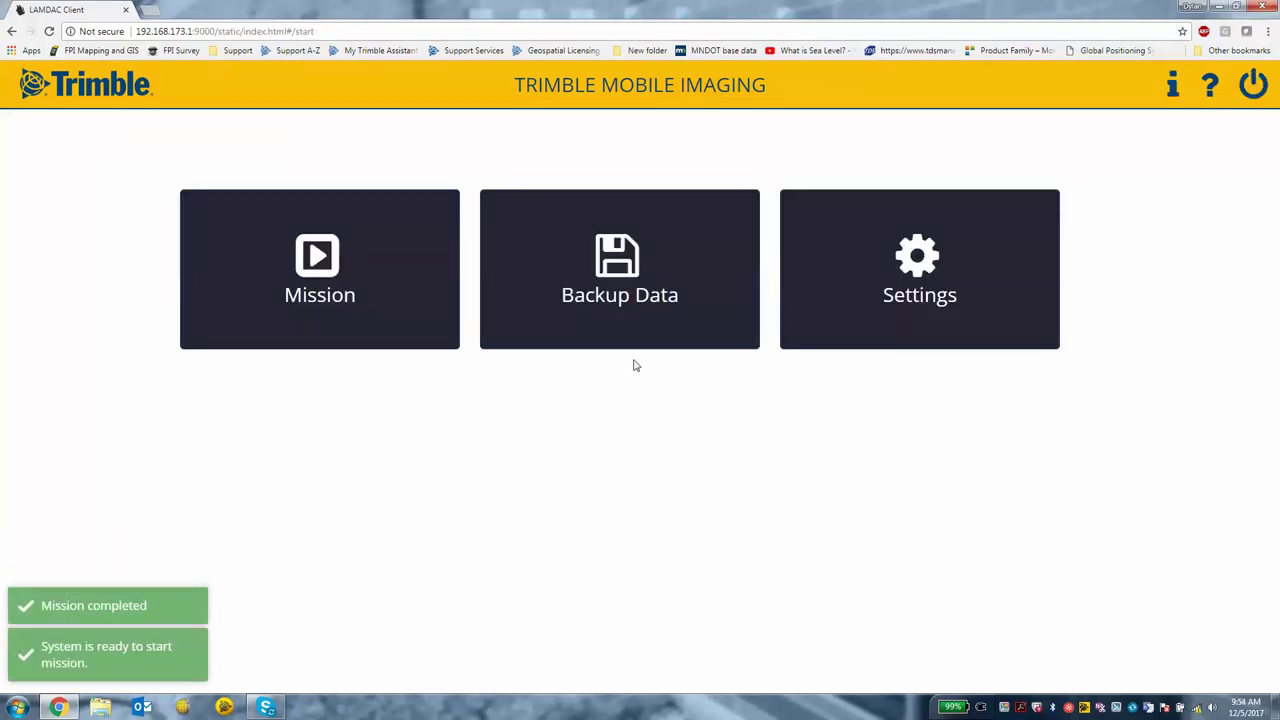
pyautogui.click(631, 322)
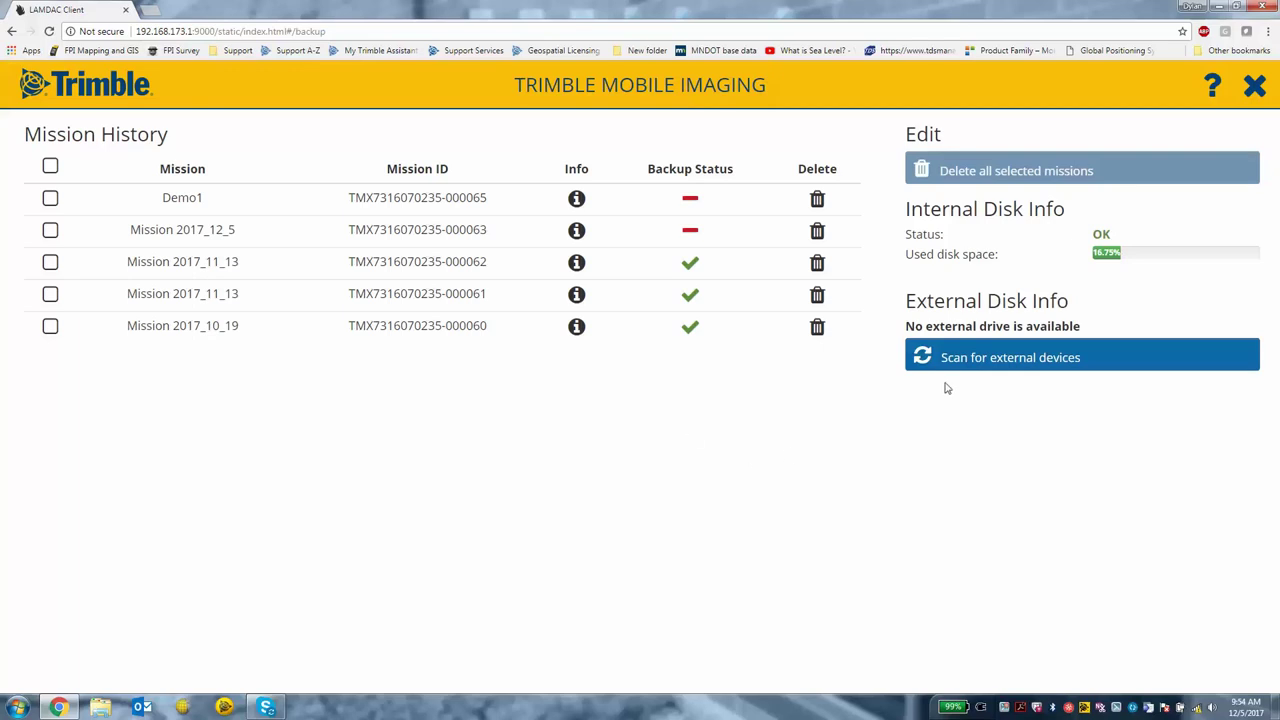
# Step: Scan for the external drive (3.72 GB free), mark Demo1 for backup and review its details
pyautogui.click(980, 366)
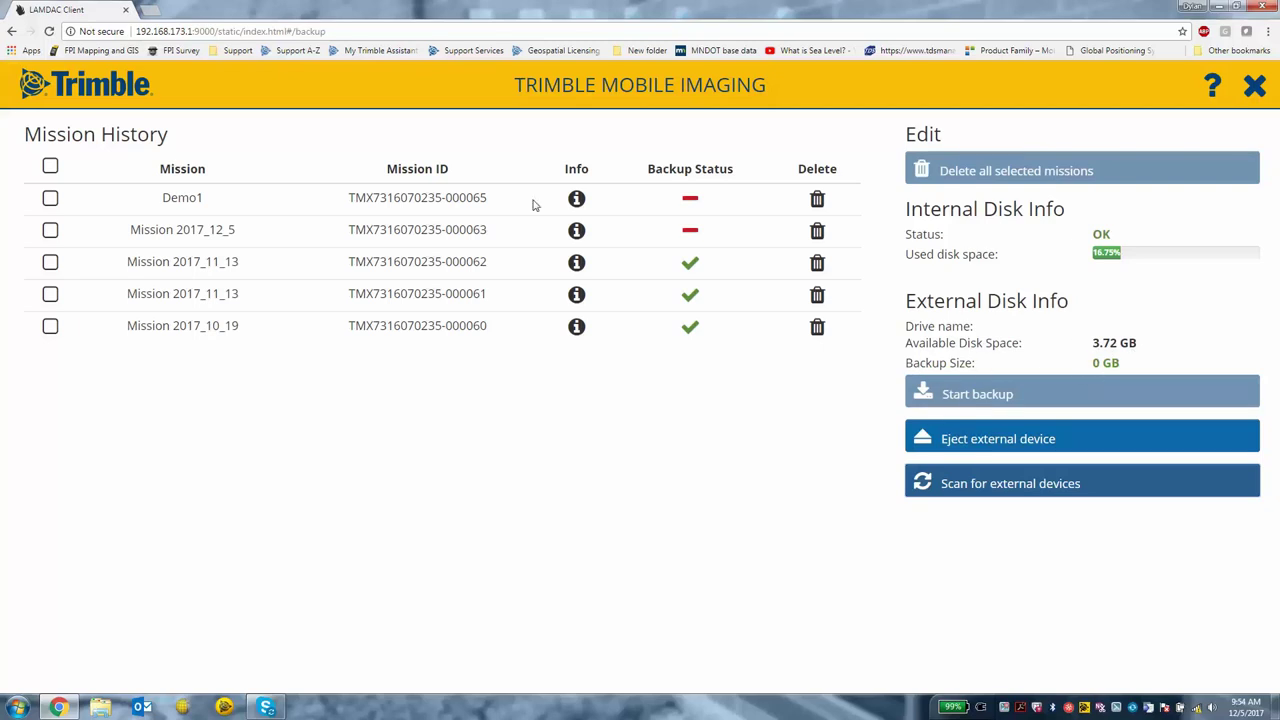
pyautogui.click(50, 200)
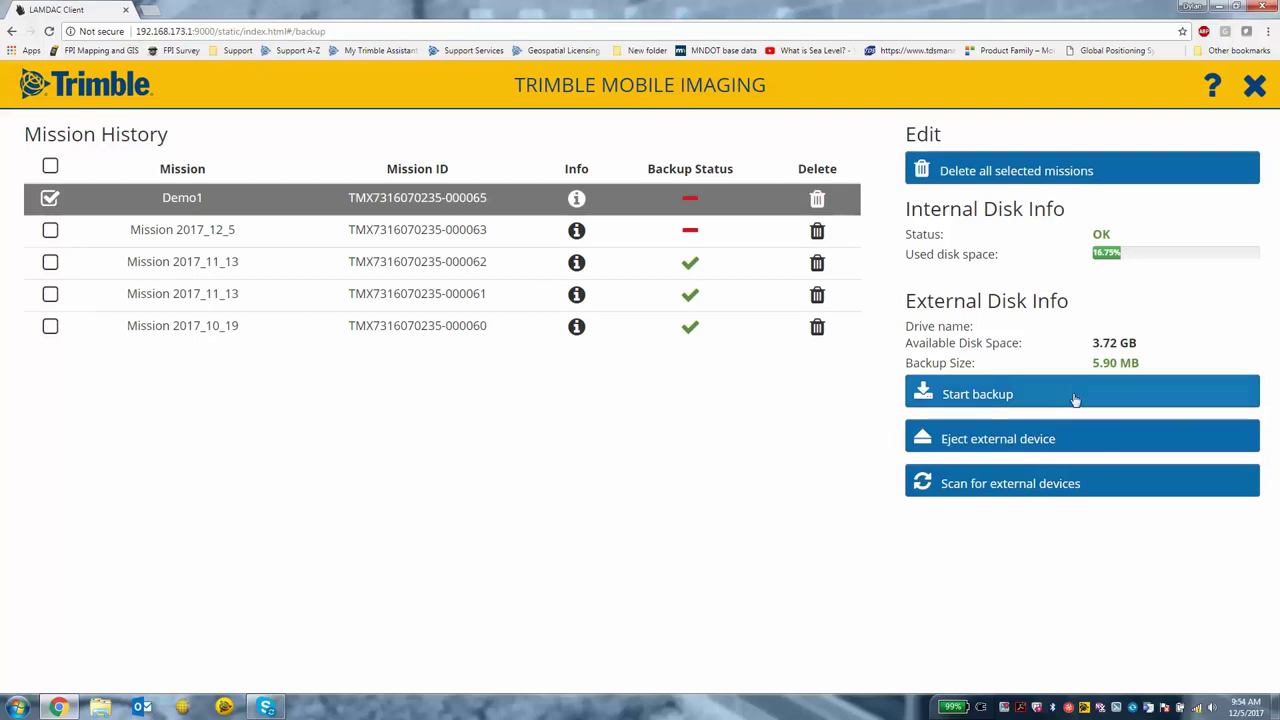
pyautogui.click(576, 200)
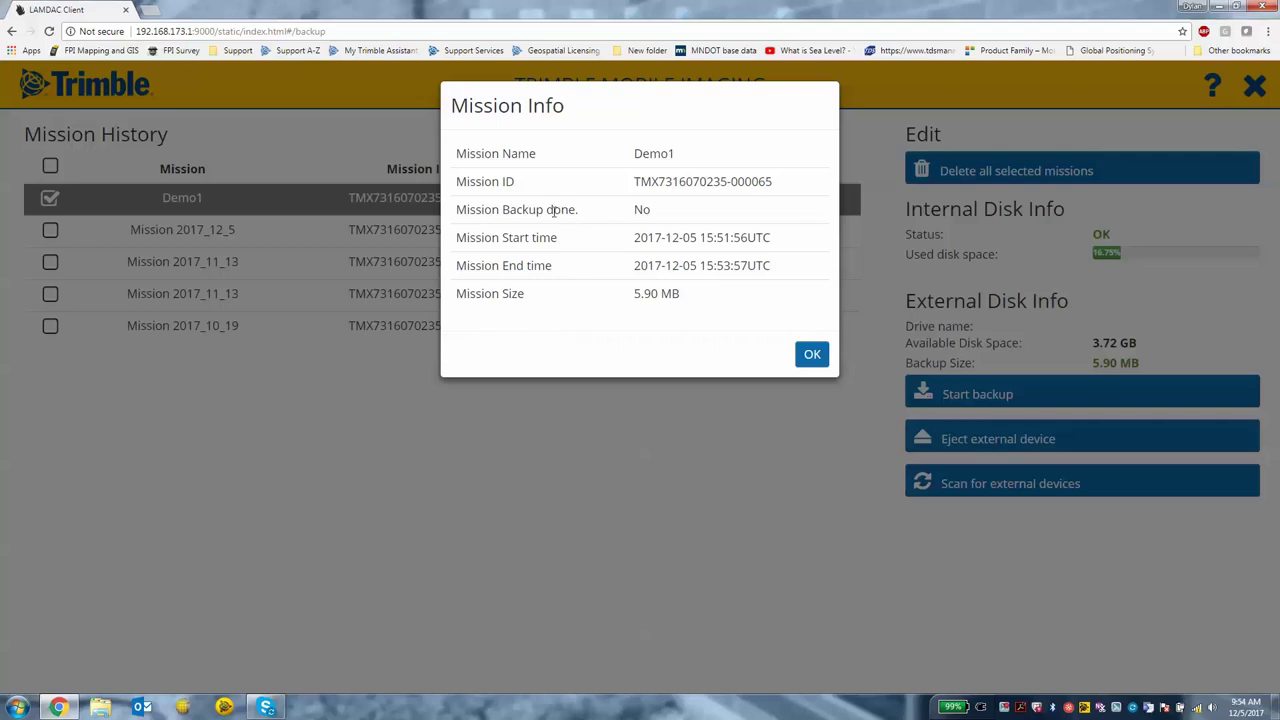
pyautogui.click(810, 354)
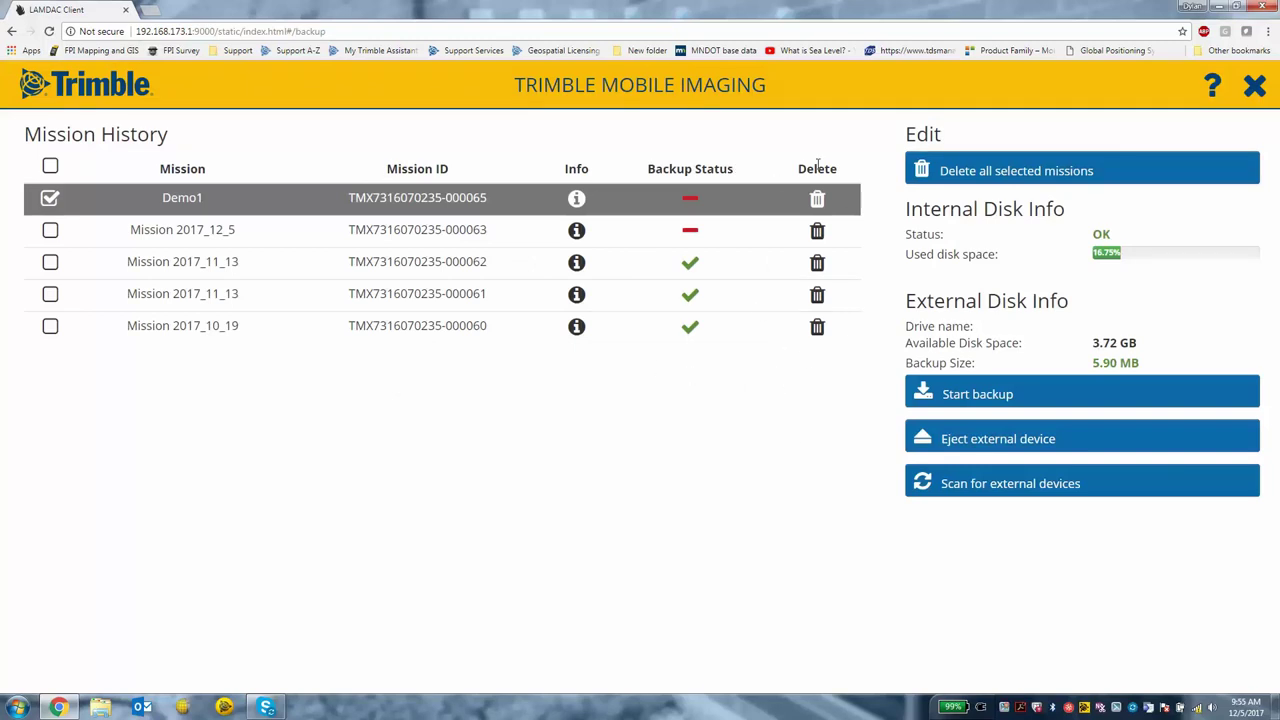
# Step: Back up only Demo1 to the external drive, leaving Mission 2017_12_5 unselected
pyautogui.click(51, 236)
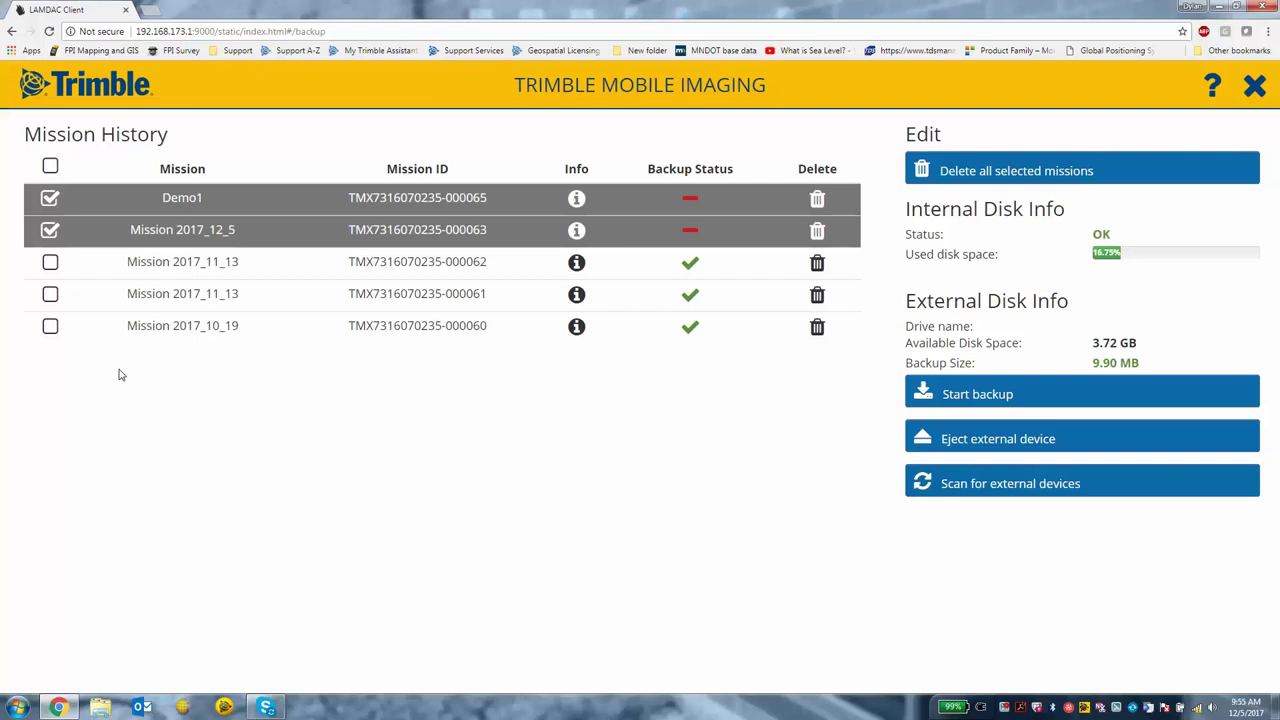
pyautogui.click(51, 231)
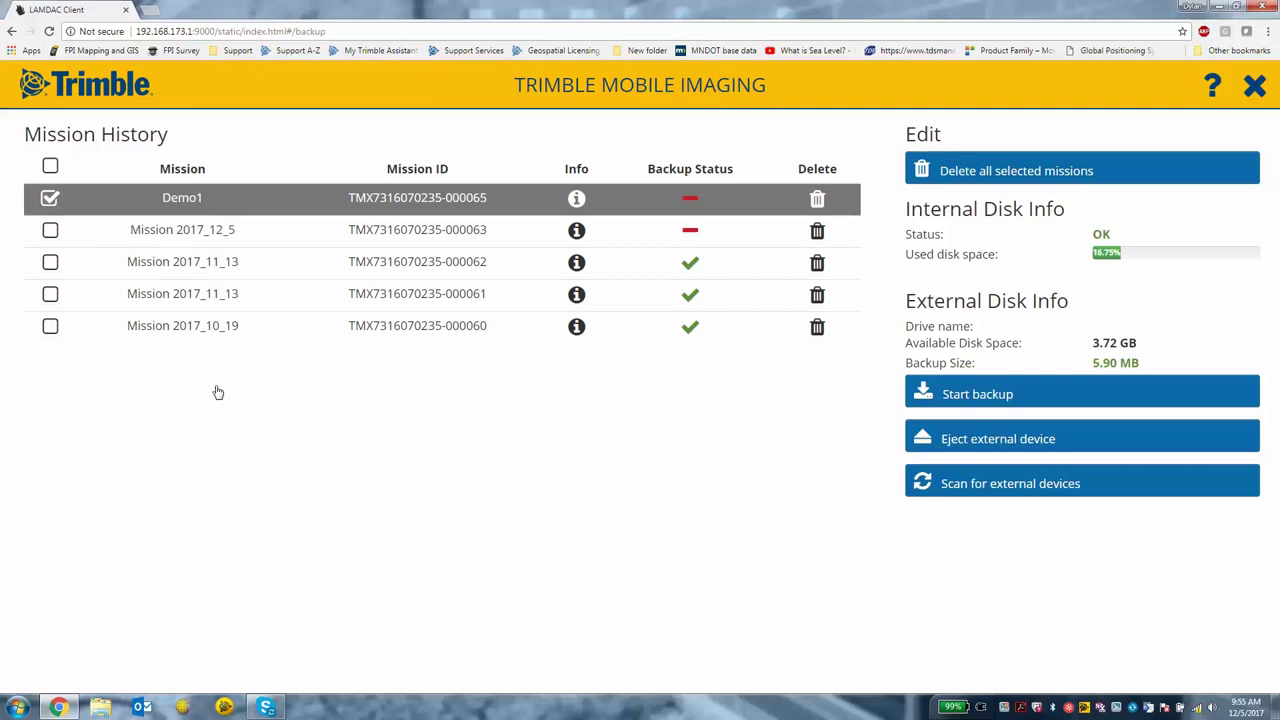
pyautogui.click(986, 402)
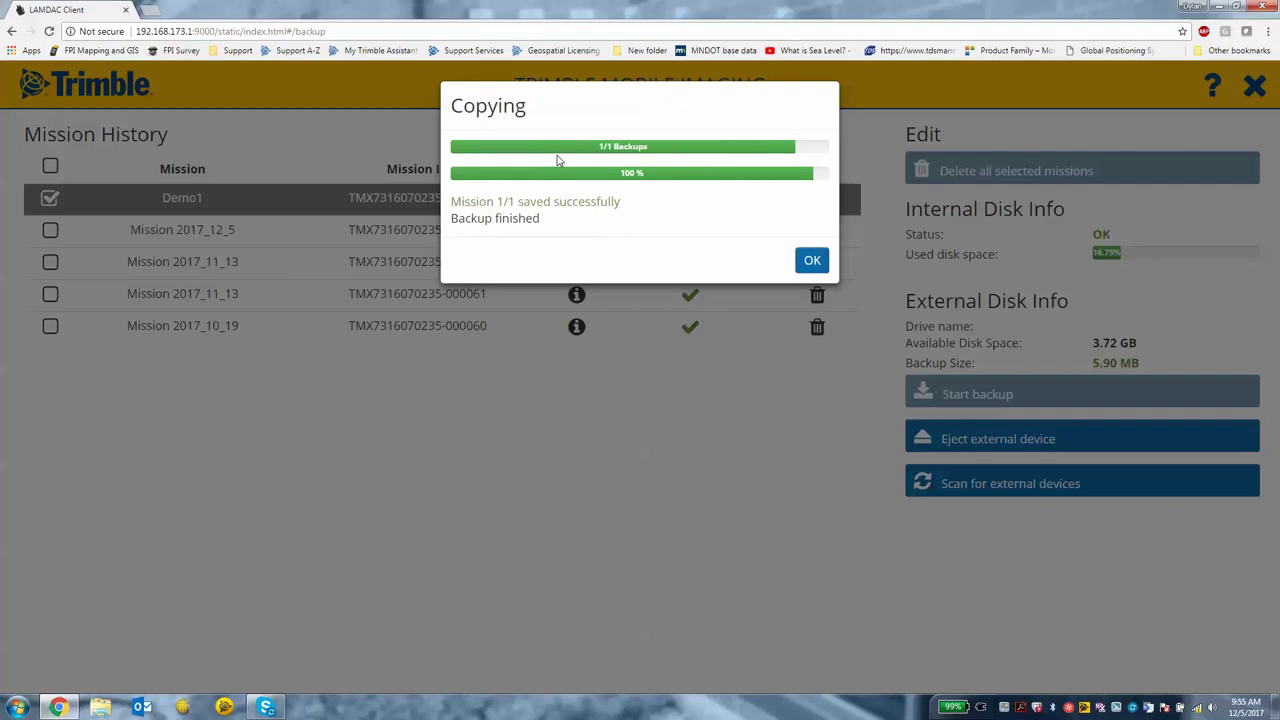
pyautogui.click(810, 264)
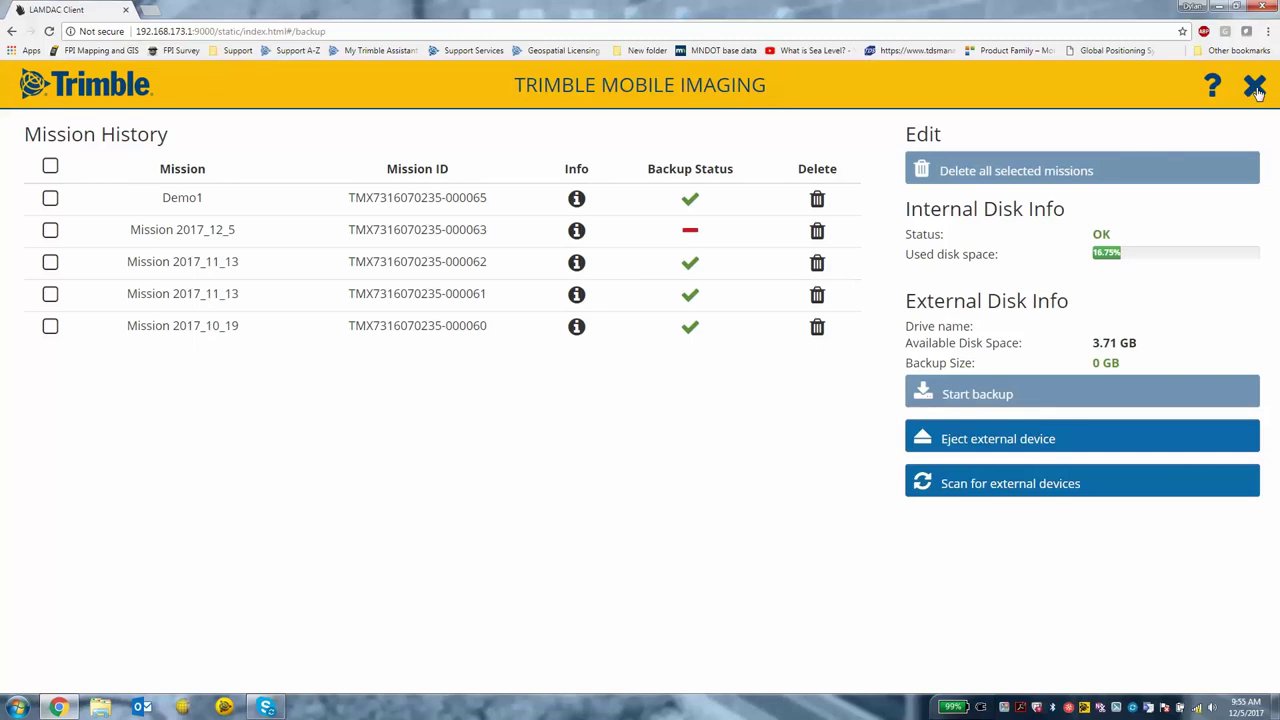
# Step: Return to the start page and confirm Shutdown from the power icon
pyautogui.click(1257, 89)
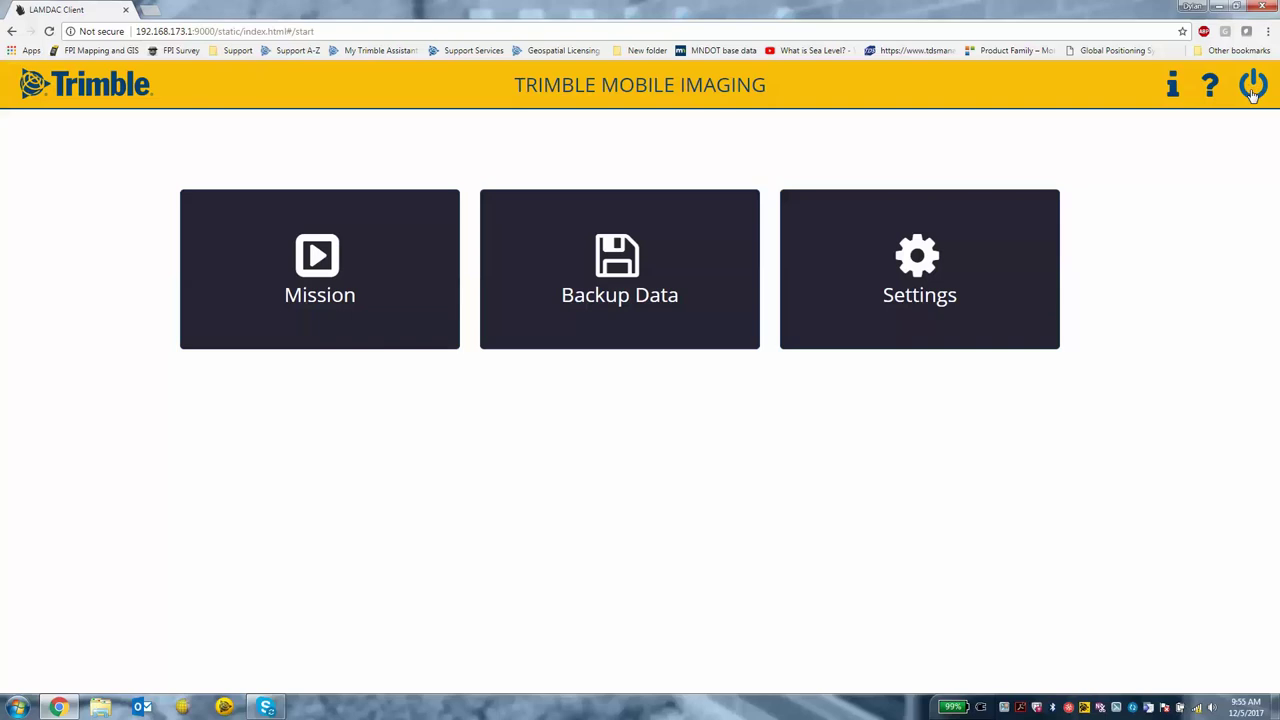
pyautogui.click(1253, 88)
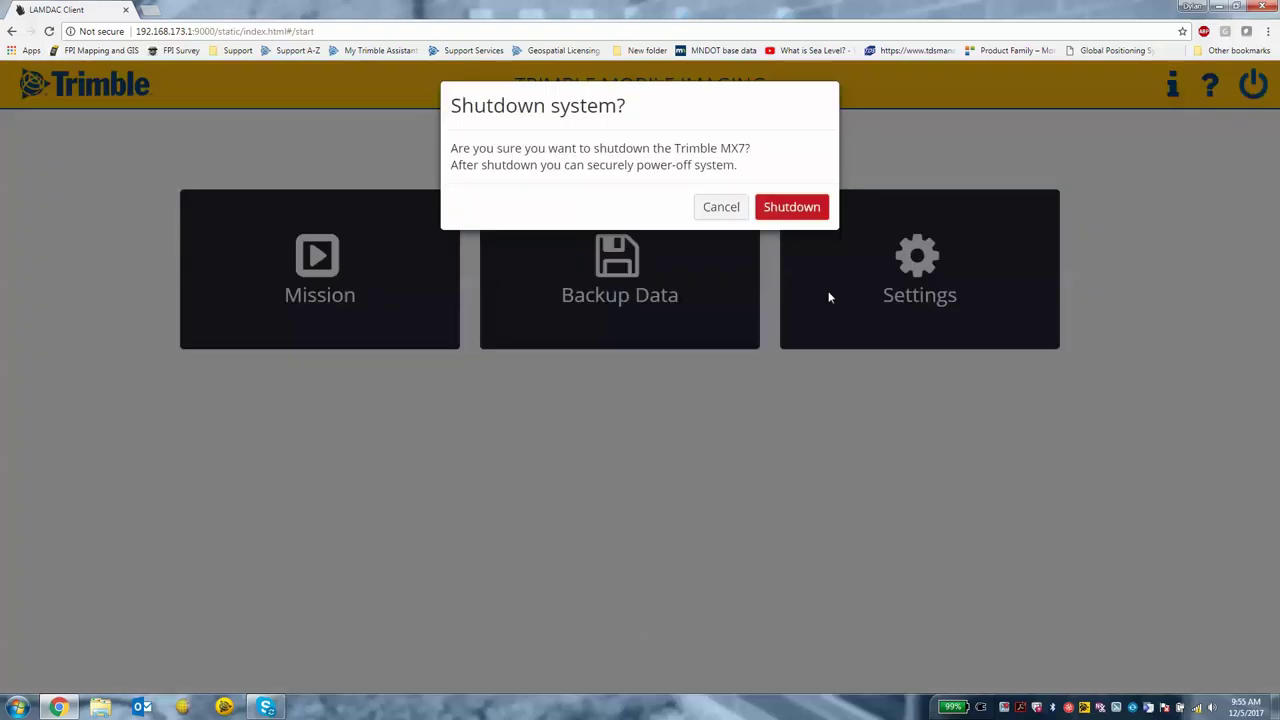
pyautogui.click(799, 210)
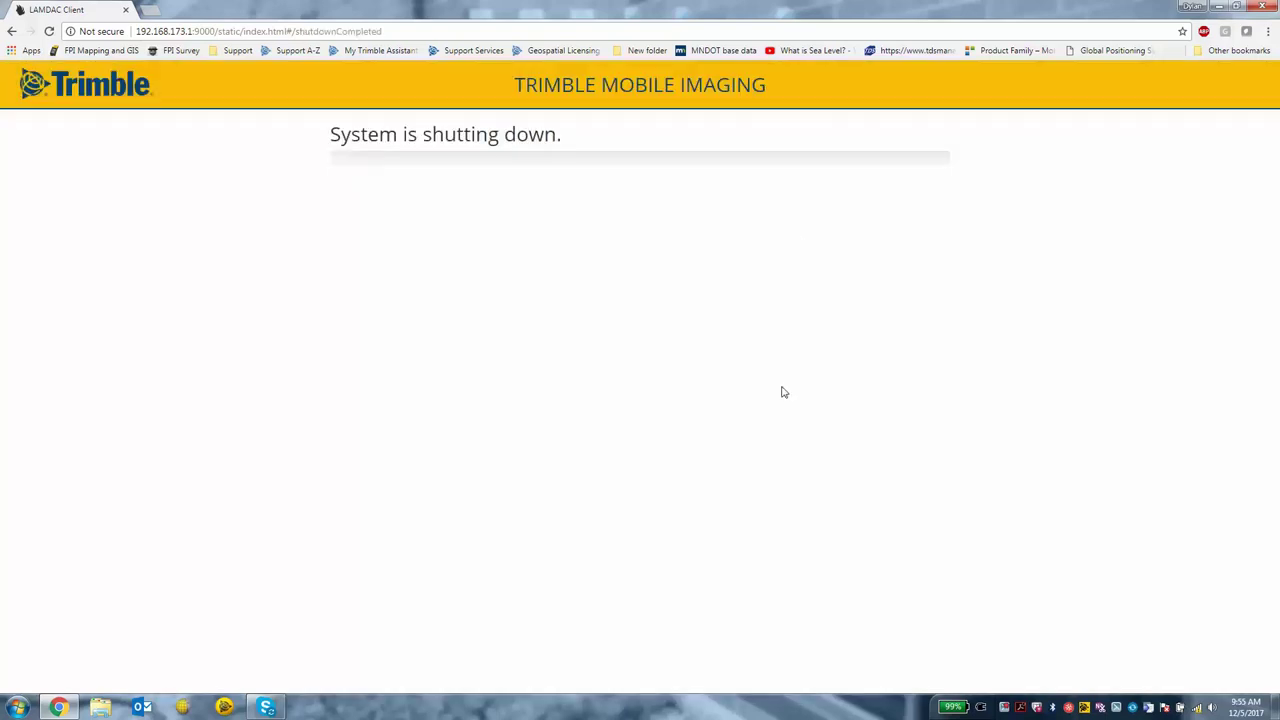